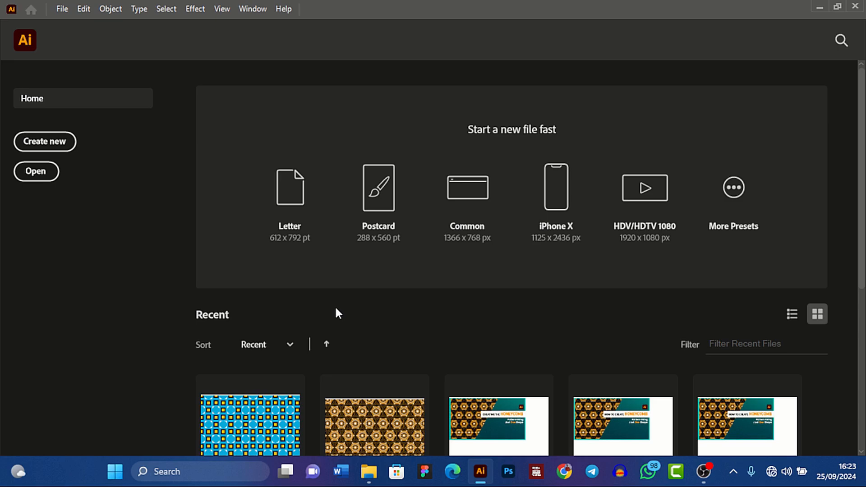
Create a new 40 x 30 cm landscape document in RGB color with 300 ppi raster effects
{"action": "left_click", "coordinate": [36, 143]}
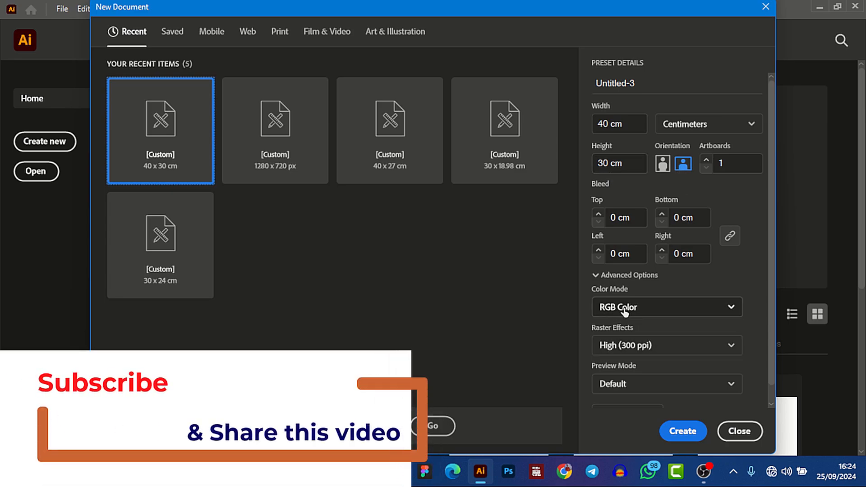
{"action": "left_click", "coordinate": [678, 441]}
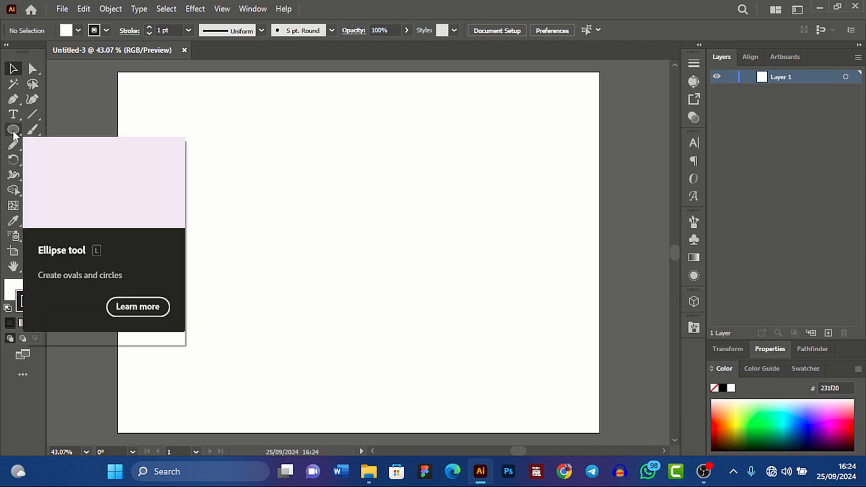
Set up the Paintbrush tool with the 15 pt. Round brush, keeping the Uniform width profile
{"action": "left_click", "coordinate": [33, 130]}
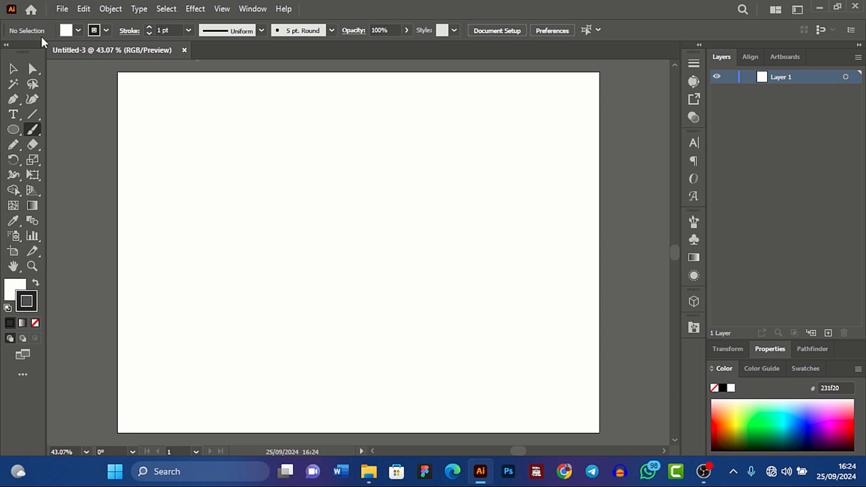
{"action": "left_click", "coordinate": [332, 29]}
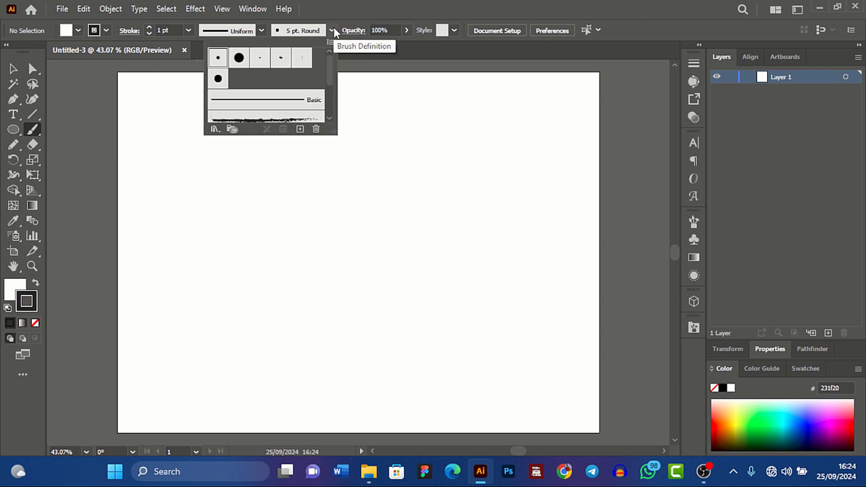
{"action": "left_click", "coordinate": [239, 58]}
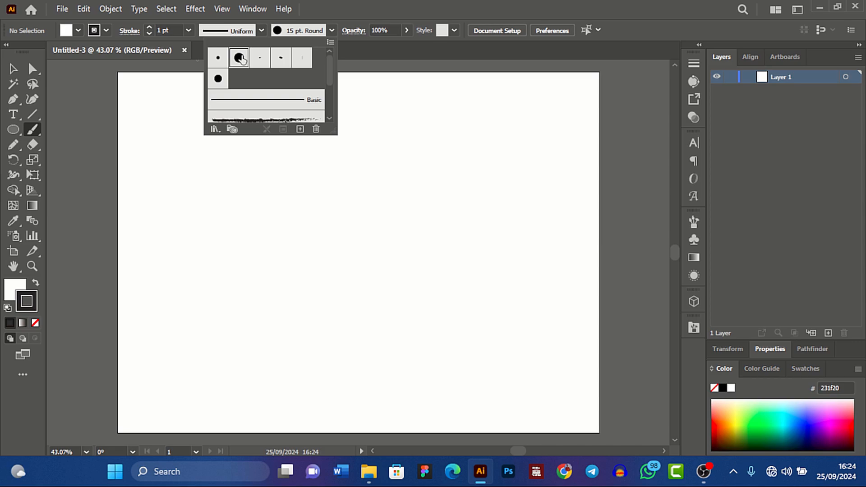
{"action": "left_click", "coordinate": [383, 2]}
{"action": "left_click", "coordinate": [262, 32]}
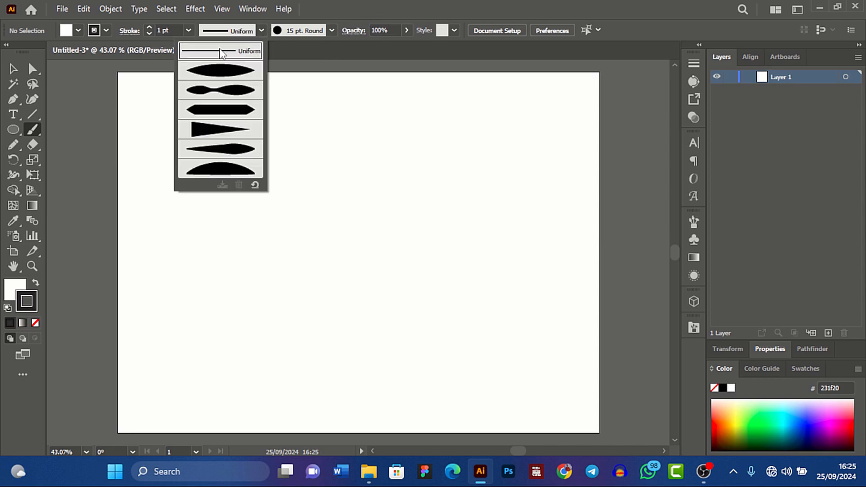
{"action": "left_click", "coordinate": [261, 31]}
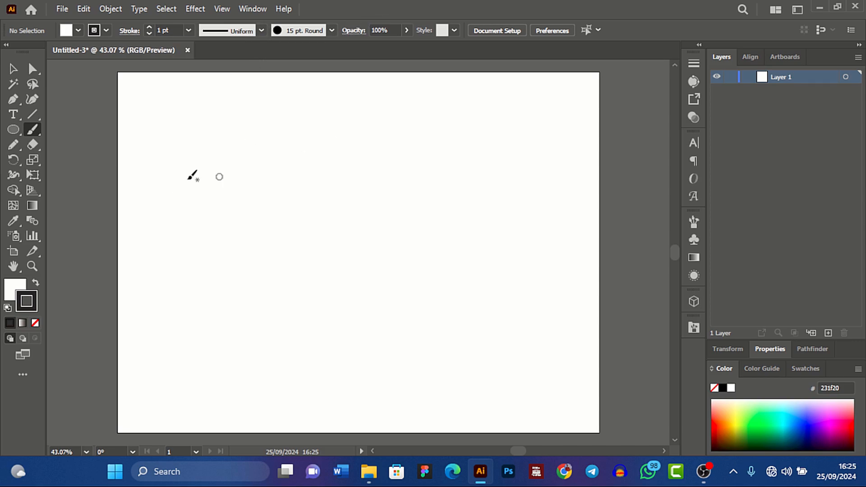
Set the stroke weight to 5 pt and paint a straight vertical brush stroke in the upper-left half of the artboard
{"action": "left_click", "coordinate": [189, 31]}
{"action": "left_click", "coordinate": [207, 143]}
{"action": "left_click_drag", "start_coordinate": [272, 144], "coordinate": [272, 277]}
Reposition the vertical brush stroke on the artboard and exit isolation mode
{"action": "key", "text": "v"}
{"action": "left_click", "coordinate": [276, 195]}
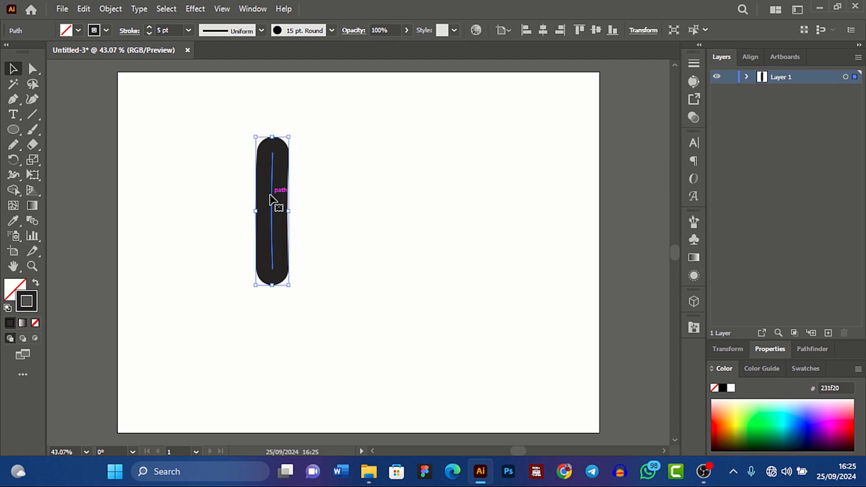
{"action": "left_click_drag", "start_coordinate": [278, 196], "coordinate": [238, 224]}
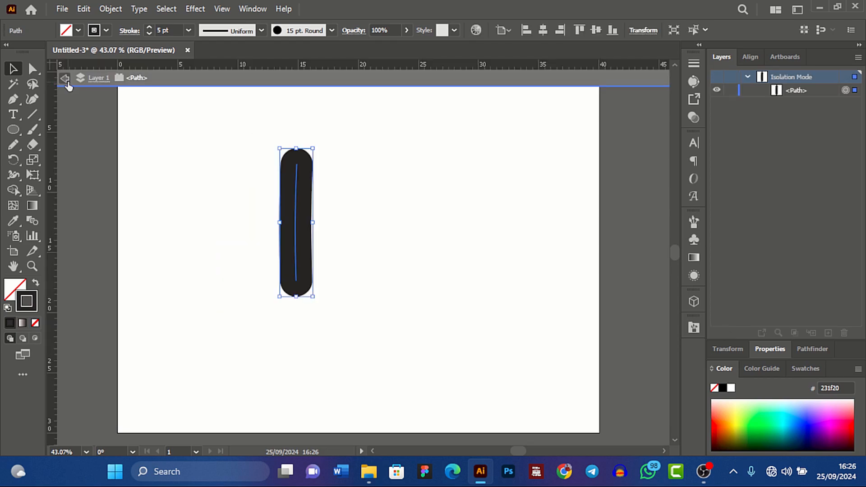
{"action": "left_click", "coordinate": [65, 79]}
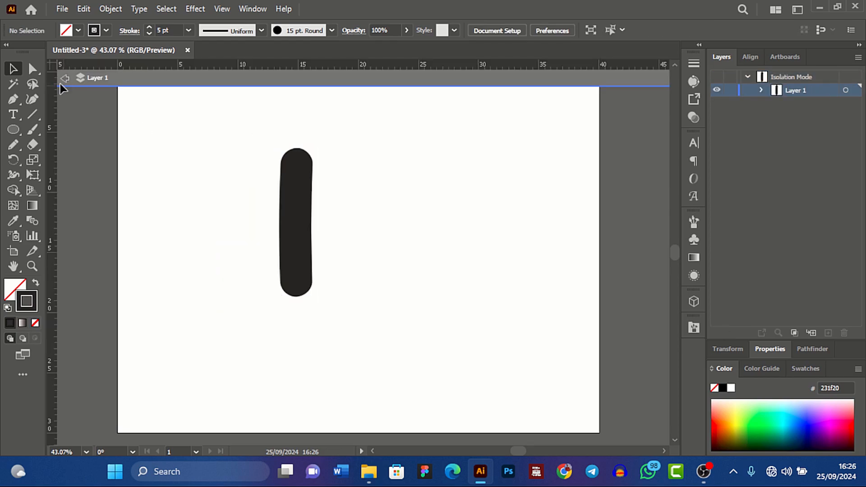
{"action": "left_click", "coordinate": [61, 84]}
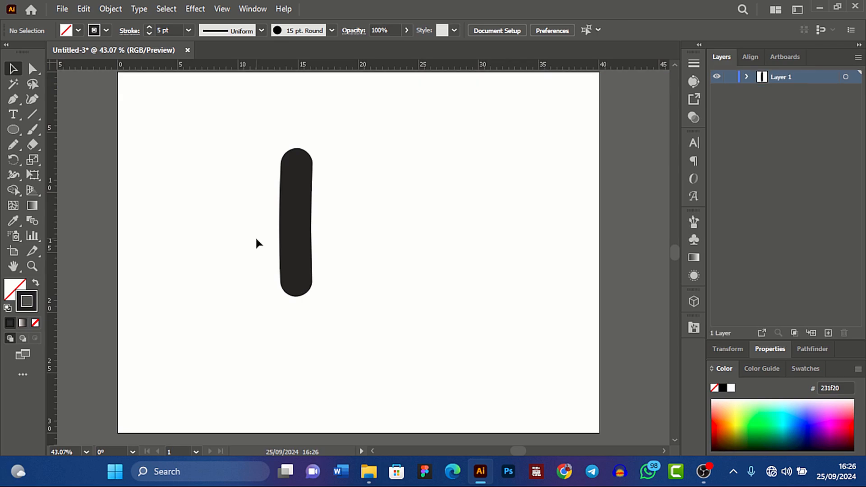
Move the brush stroke toward the artboard's left side and scale it down proportionally to about 2.6 cm high
{"action": "mouse_move", "coordinate": [299, 231]}
{"action": "left_mouse_down"}
{"action": "mouse_move", "coordinate": [264, 242]}
{"action": "mouse_move", "coordinate": [269, 319]}
{"action": "left_mouse_up"}
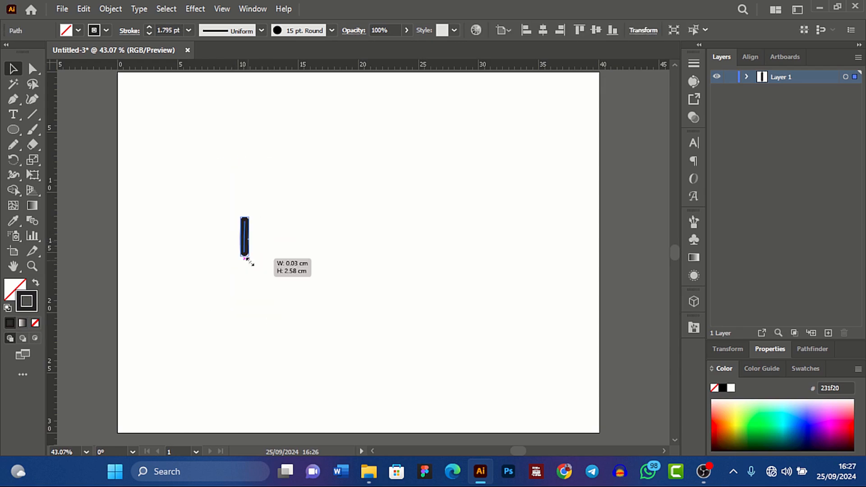
{"action": "left_click_drag", "start_coordinate": [250, 262], "coordinate": [251, 262]}
{"action": "left_click", "coordinate": [221, 201]}
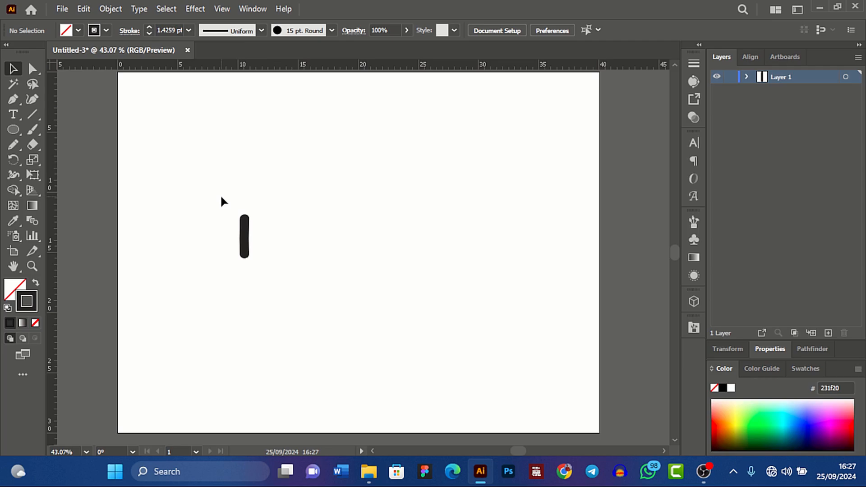
Set the small vertical bar's stroke color to hex 996633
{"action": "left_click_drag", "start_coordinate": [221, 200], "coordinate": [255, 264]}
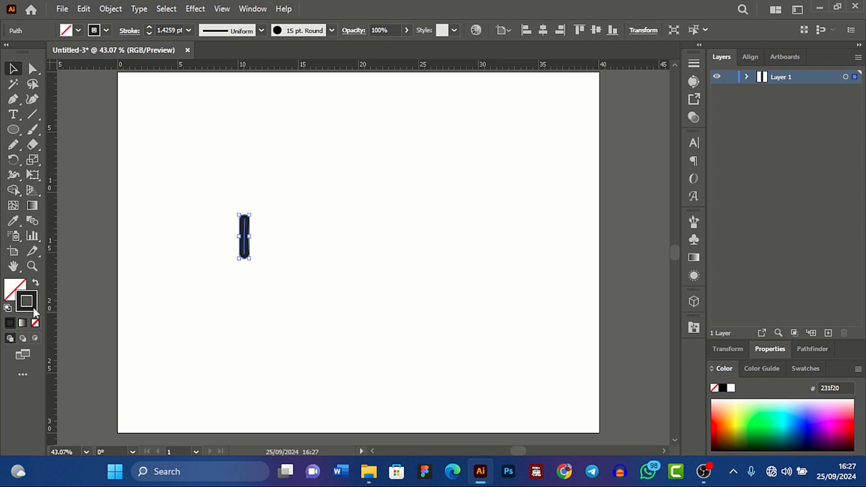
{"action": "double_click", "coordinate": [27, 301]}
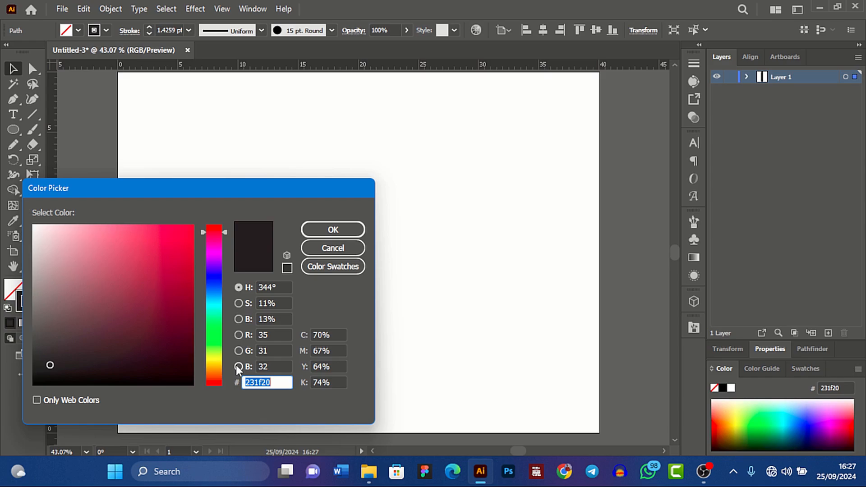
{"action": "type", "text": "99"}
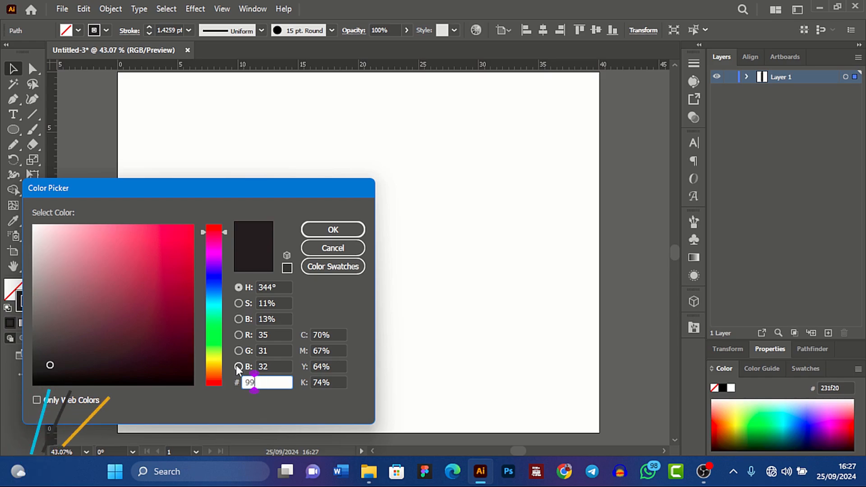
{"action": "type", "text": "663"}
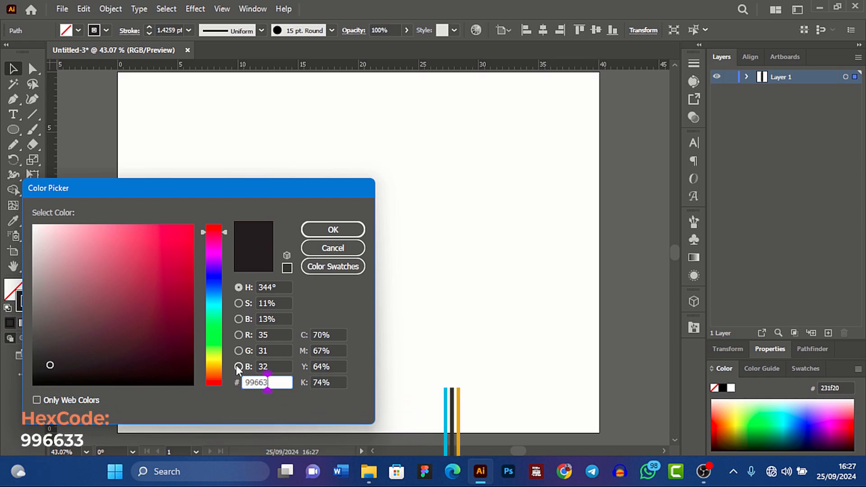
{"action": "type", "text": "3"}
{"action": "key", "text": "Return"}
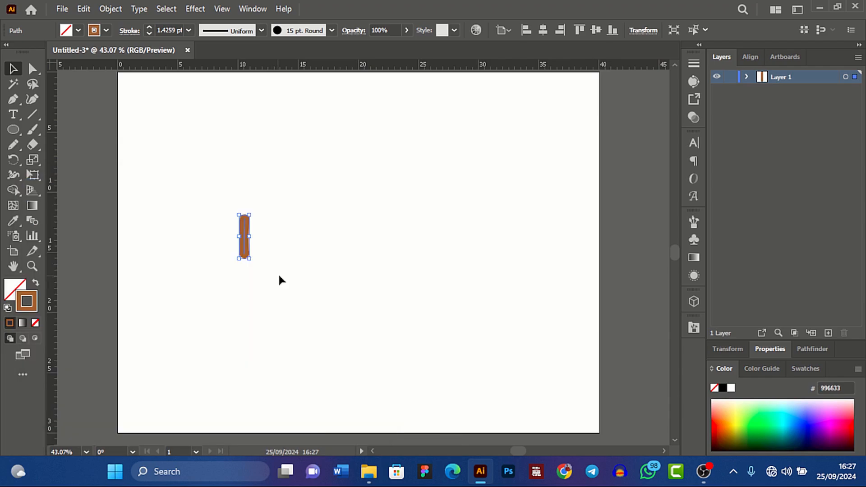
Duplicate the brown bar just to its right and set the copy's stroke color to hex 330000
{"action": "left_click_drag", "start_coordinate": [247, 247], "coordinate": [260, 239]}
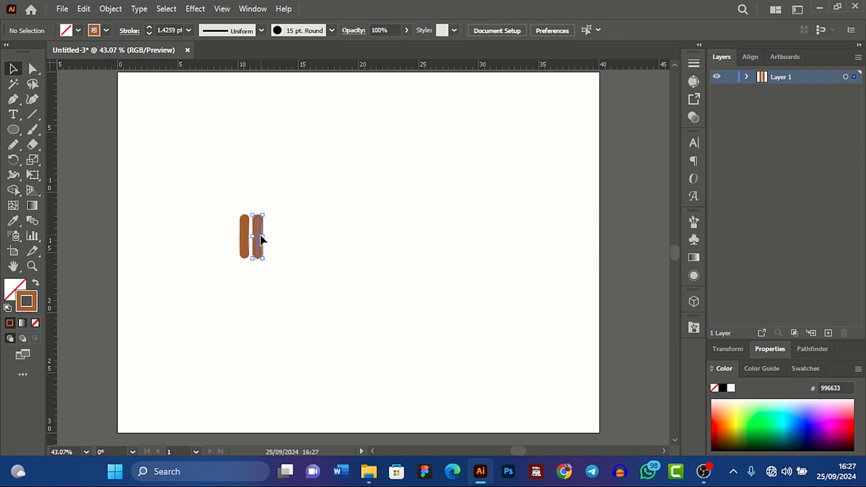
{"action": "double_click", "coordinate": [27, 301]}
{"action": "type", "text": "330000"}
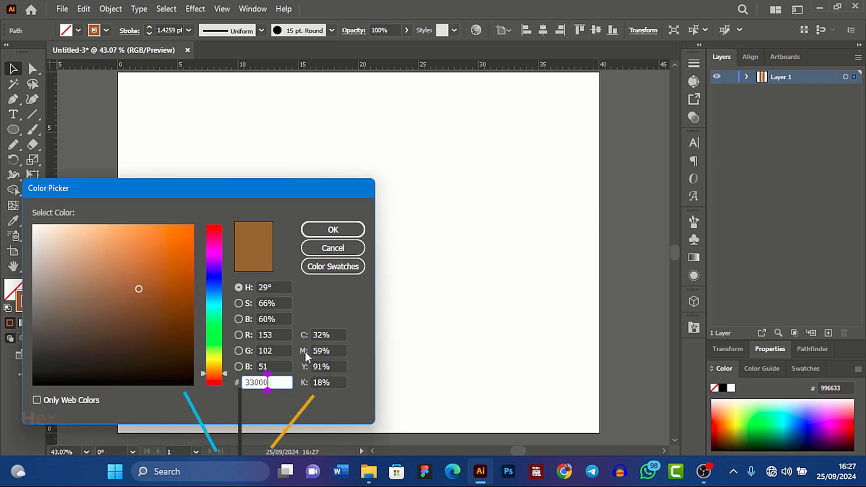
{"action": "key", "text": "Return"}
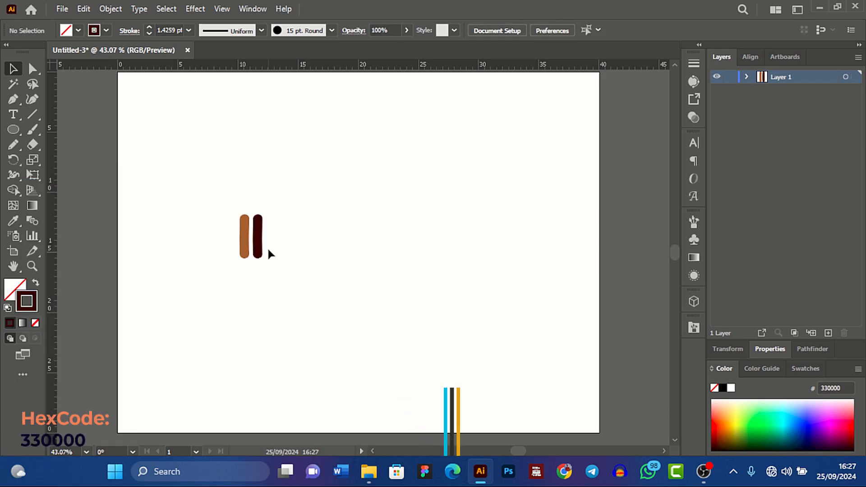
Duplicate the dark bar to its right and set the third bar's stroke color to hex e5a415
{"action": "left_click_drag", "start_coordinate": [259, 240], "coordinate": [273, 243]}
{"action": "double_click", "coordinate": [34, 303]}
{"action": "type", "text": "e5a"}
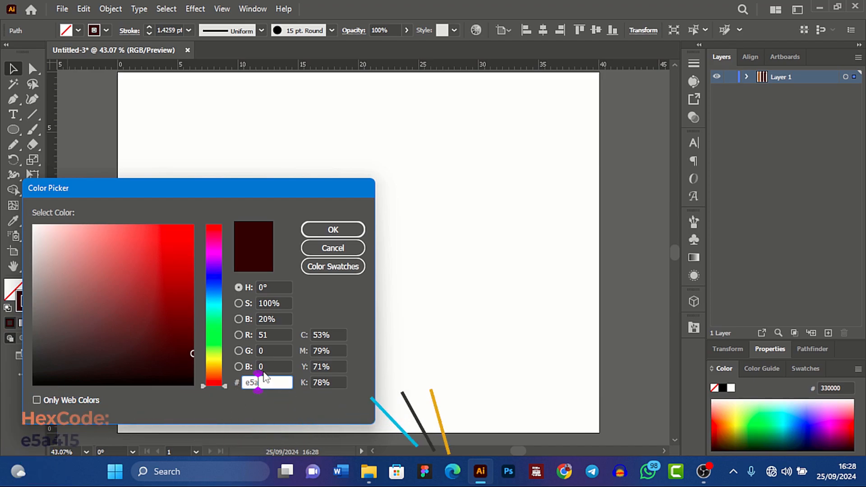
{"action": "type", "text": "415"}
{"action": "key", "text": "Return"}
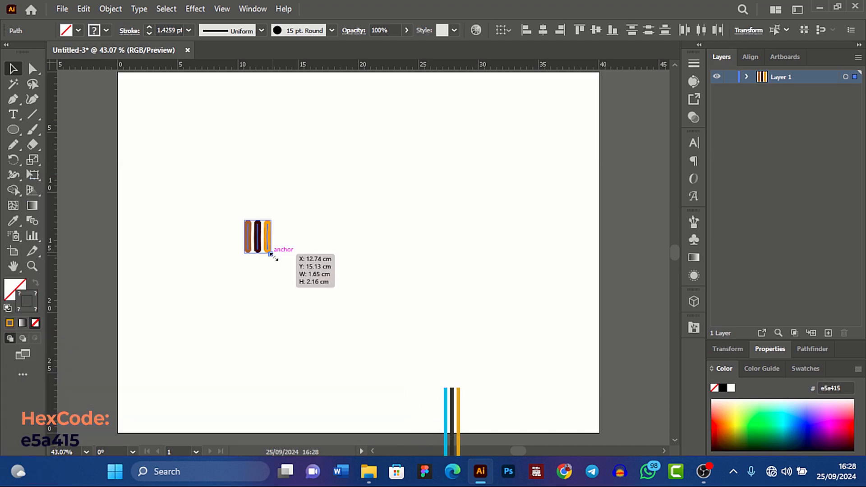
Scale the three bars down together to about 1.65 x 2.16 cm and move them slightly left
{"action": "left_click_drag", "start_coordinate": [273, 257], "coordinate": [248, 241]}
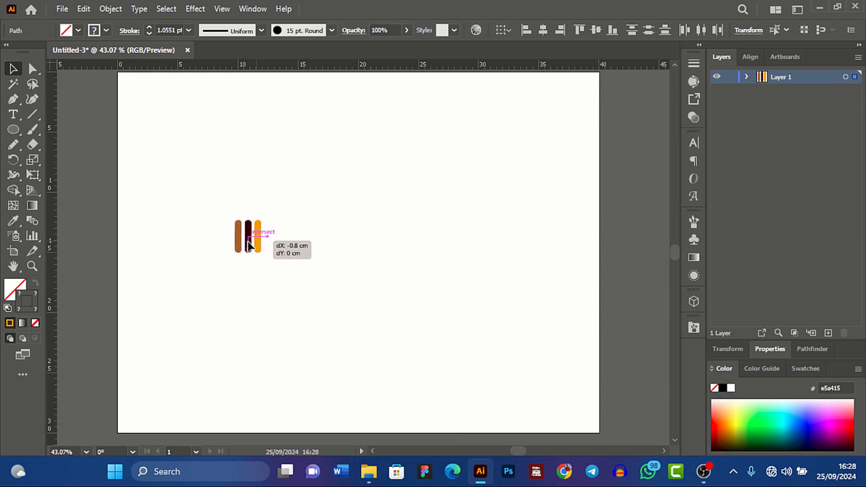
{"action": "left_click_drag", "start_coordinate": [249, 246], "coordinate": [239, 254]}
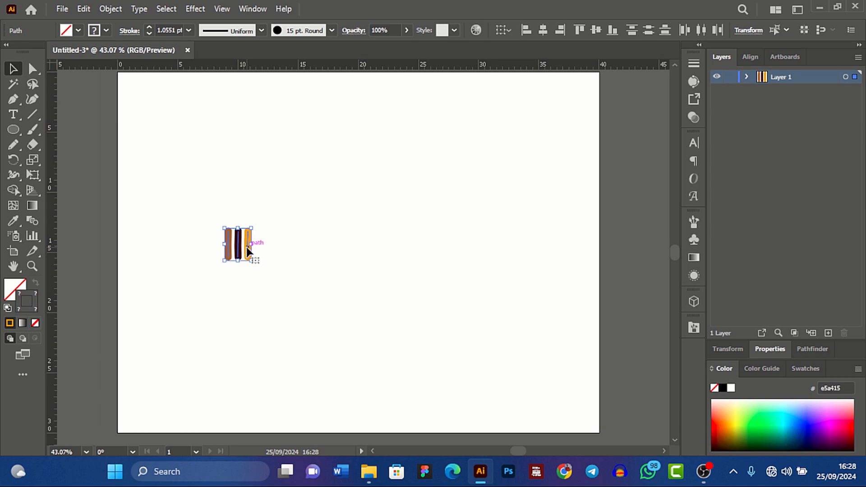
Duplicate the three-bar set to the right and repeat the duplication to make a row of three sets
{"action": "left_click_drag", "start_coordinate": [246, 247], "coordinate": [281, 247], "text": "alt"}
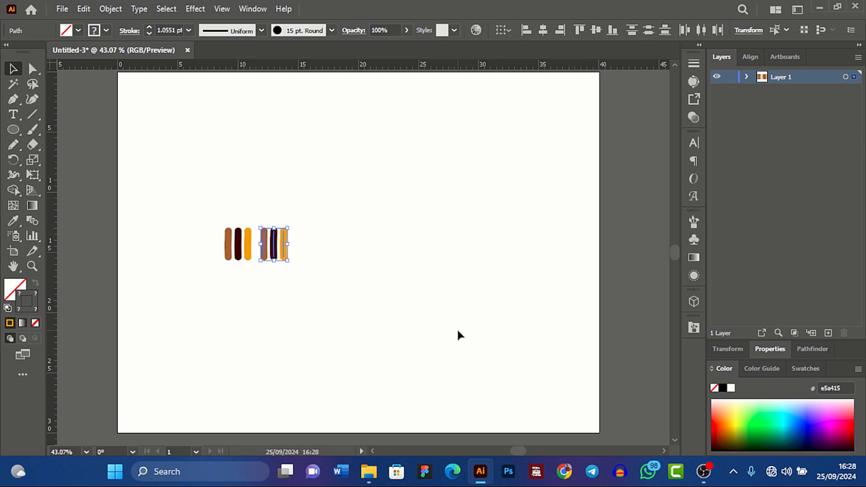
{"action": "key", "text": "ctrl+d"}
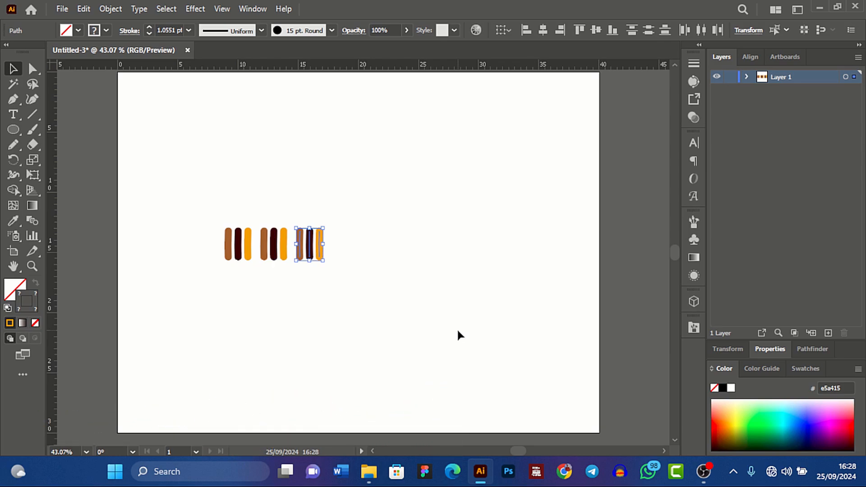
Copy all nine bars in place and rotate the copy 90° so that it crosses the original row
{"action": "key", "text": "a"}
{"action": "key", "text": "ctrl+equal"}
{"action": "key", "text": "ctrl+equal"}
{"action": "key", "text": "ctrl+equal"}
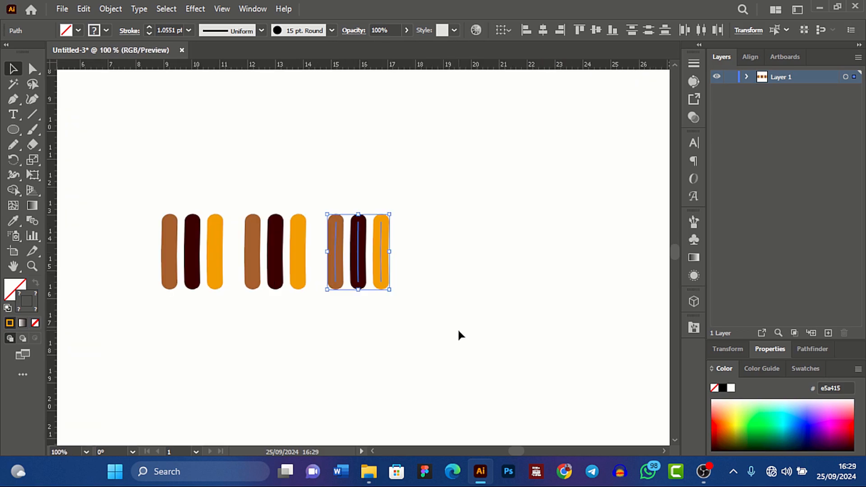
{"action": "left_click", "coordinate": [458, 329]}
{"action": "key", "text": "ctrl+a"}
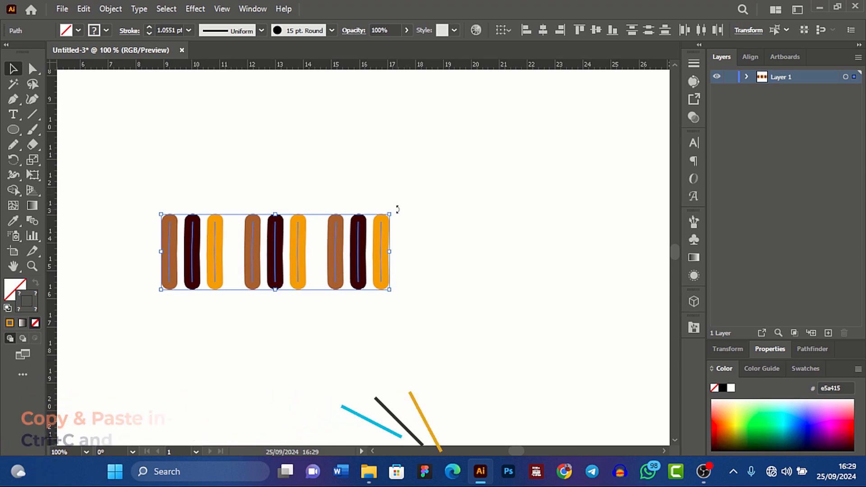
{"action": "left_click_drag", "start_coordinate": [408, 229], "coordinate": [401, 339]}
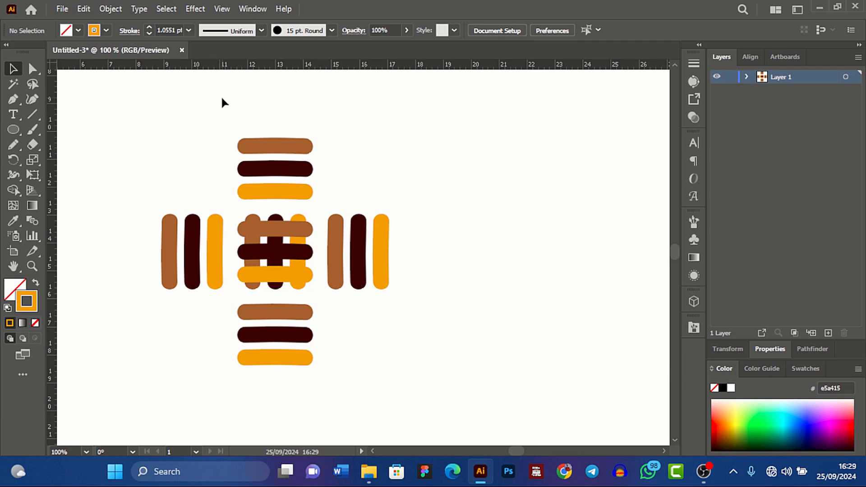
Move the column of horizontal bars about 8 cm to the right, clear of the vertical row
{"action": "left_click_drag", "start_coordinate": [221, 98], "coordinate": [320, 364]}
{"action": "left_click", "coordinate": [527, 300]}
{"action": "left_click_drag", "start_coordinate": [223, 116], "coordinate": [505, 195]}
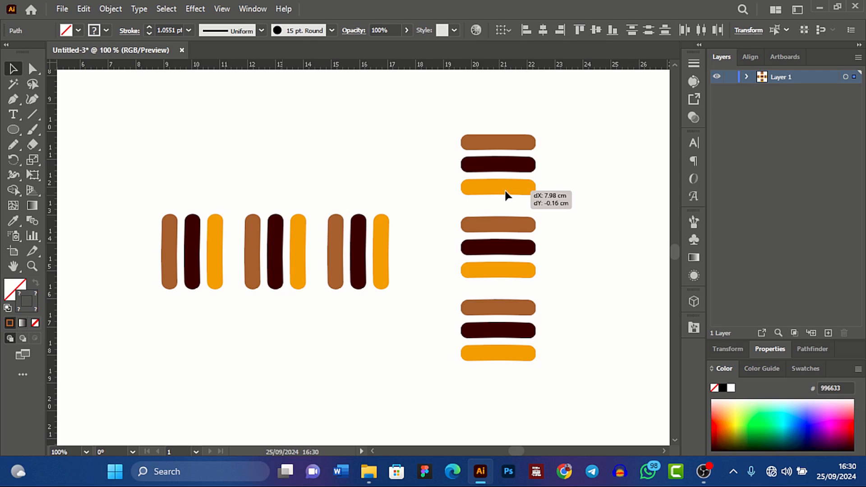
{"action": "left_click_drag", "start_coordinate": [505, 196], "coordinate": [505, 195]}
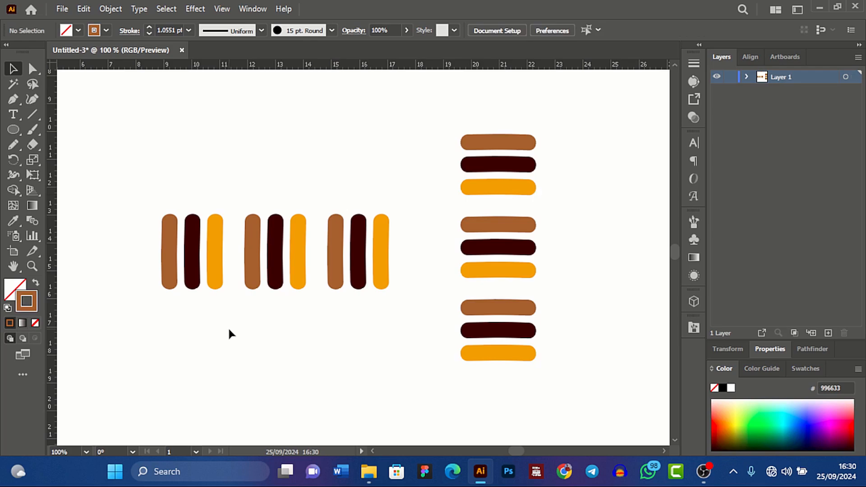
Set the stroke color of the first bar in the middle vertical set to hex cc9966
{"action": "left_click", "coordinate": [255, 282]}
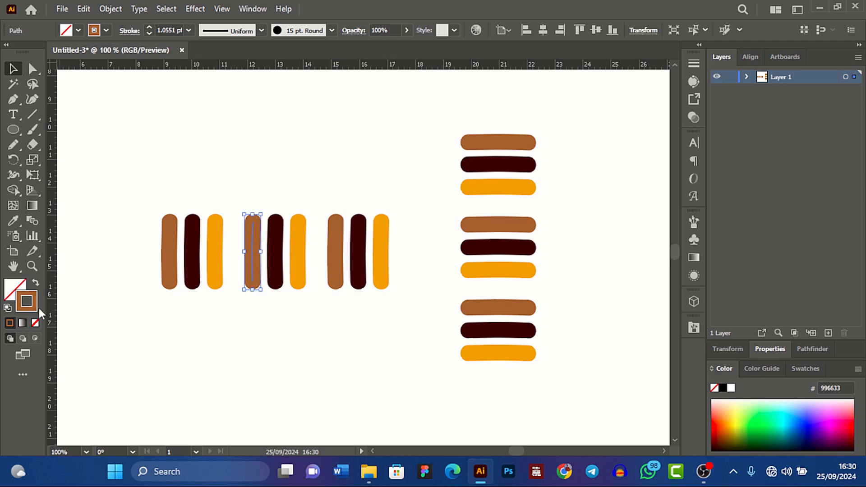
{"action": "double_click", "coordinate": [39, 308]}
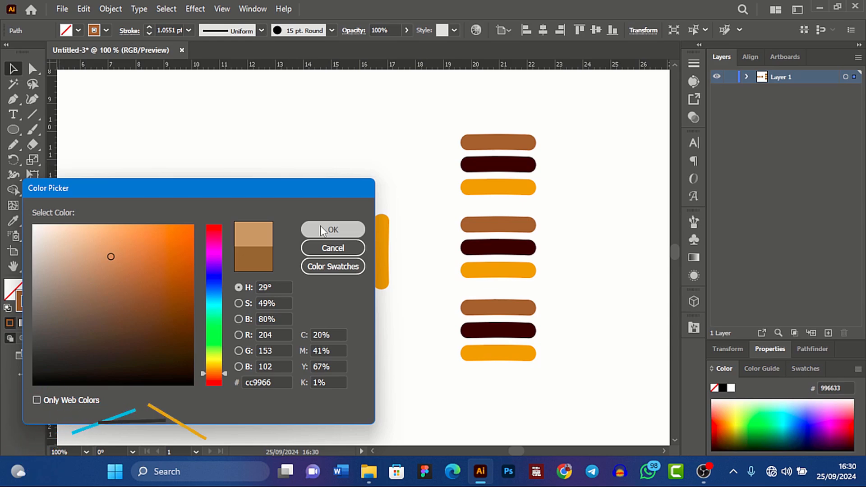
{"action": "left_click", "coordinate": [322, 229]}
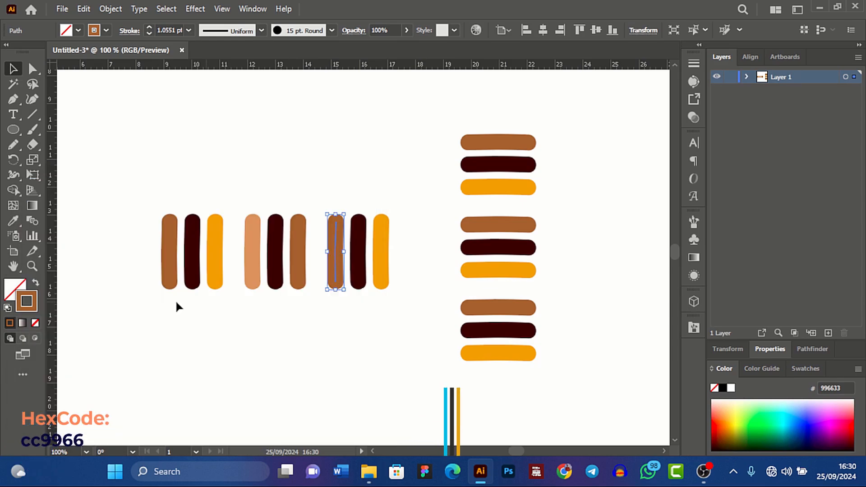
Recolor the third vertical set's first bar dark brown and set its middle bar's stroke color to hex 663333
{"action": "double_click", "coordinate": [36, 302]}
{"action": "type", "text": "663333"}
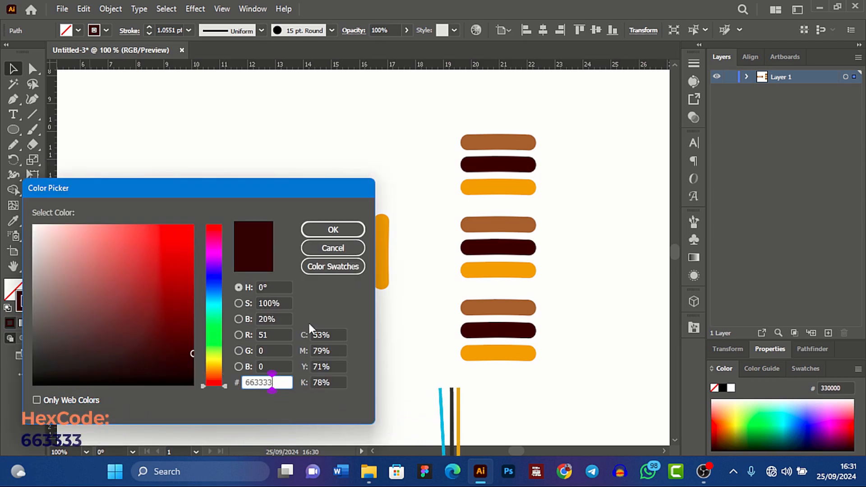
{"action": "key", "text": "Return"}
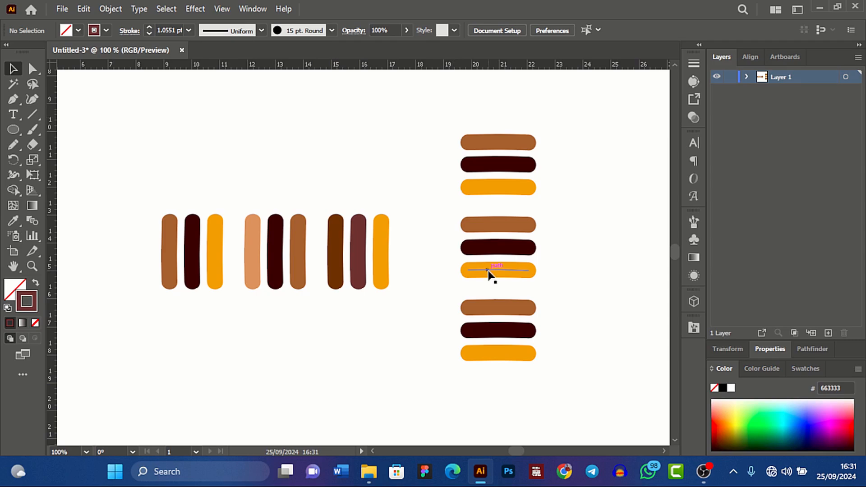
Set the top horizontal bar's stroke color to hex cc6633 and give the center bar of the middle vertical set the same color
{"action": "left_click", "coordinate": [497, 145]}
{"action": "double_click", "coordinate": [29, 307]}
{"action": "double_click", "coordinate": [295, 390]}
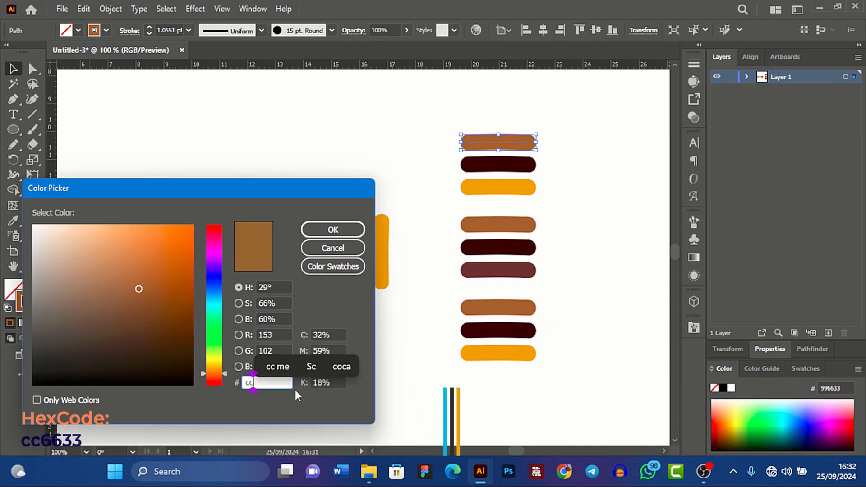
{"action": "type", "text": "cc6633"}
{"action": "left_click", "coordinate": [338, 224]}
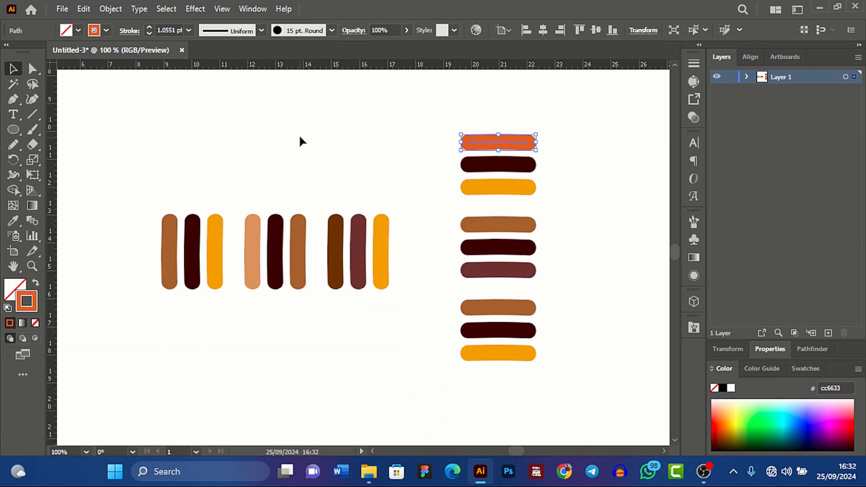
{"action": "left_click", "coordinate": [279, 264]}
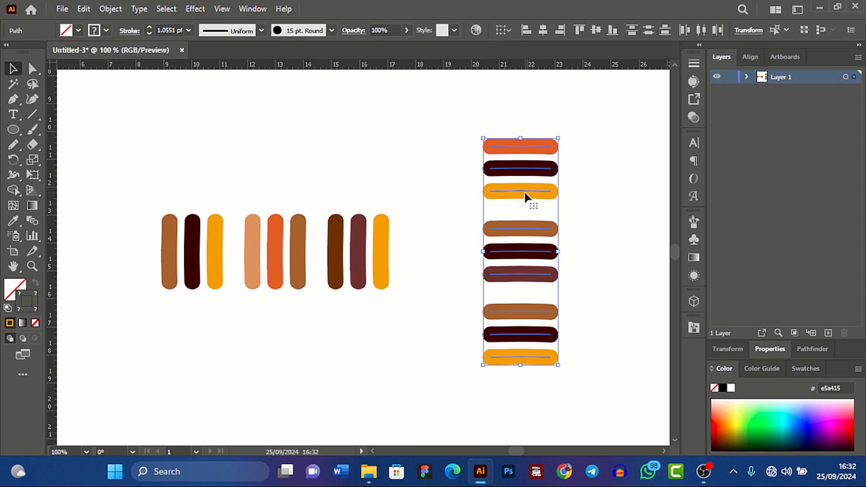
Select the vertical-bar and horizontal-bar groups and align their horizontal centers so that they form a cross
{"action": "left_click", "coordinate": [746, 76]}
{"action": "left_click", "coordinate": [847, 104]}
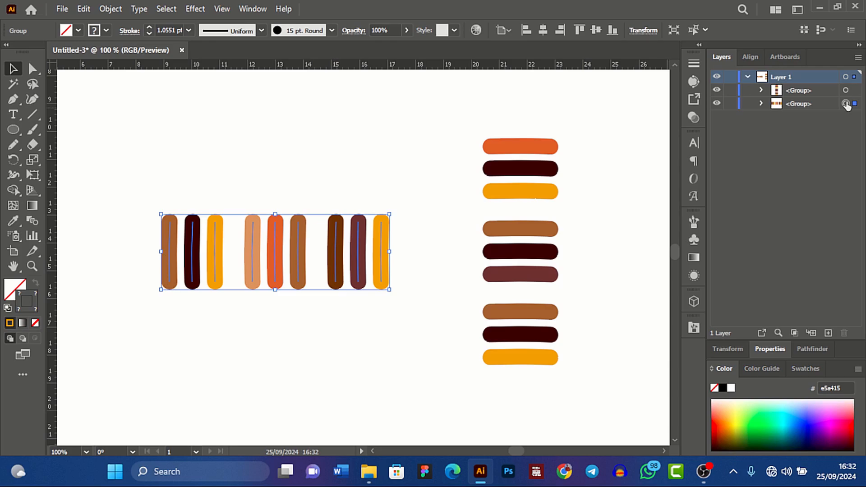
{"action": "left_click", "coordinate": [846, 90], "text": "shift"}
{"action": "left_click", "coordinate": [543, 30]}
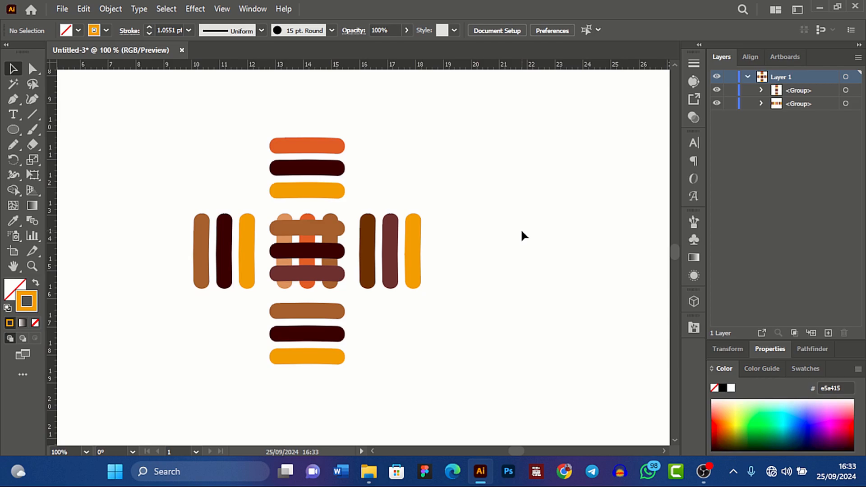
Scale the whole cross motif down to about 7 cm wide and 7 cm high
{"action": "key", "text": "ctrl+0"}
{"action": "key", "text": "ctrl+a"}
{"action": "left_click_drag", "start_coordinate": [342, 299], "coordinate": [337, 296]}
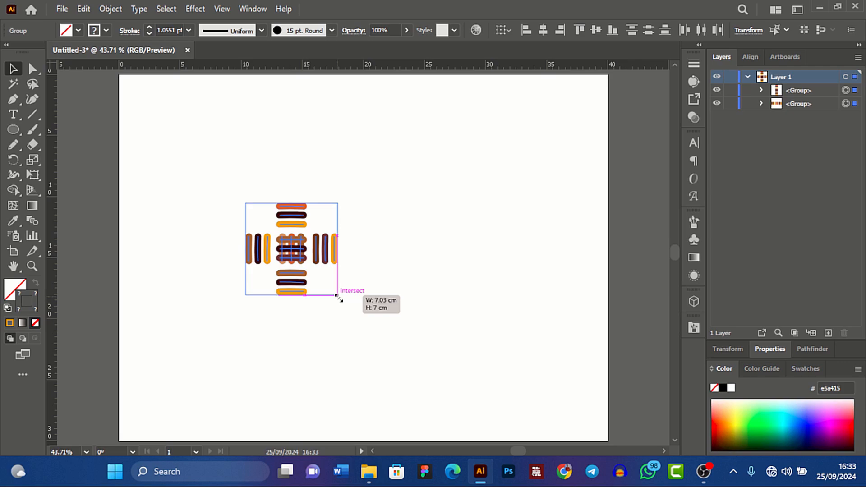
{"action": "left_click_drag", "start_coordinate": [340, 298], "coordinate": [339, 298]}
{"action": "left_click", "coordinate": [329, 323]}
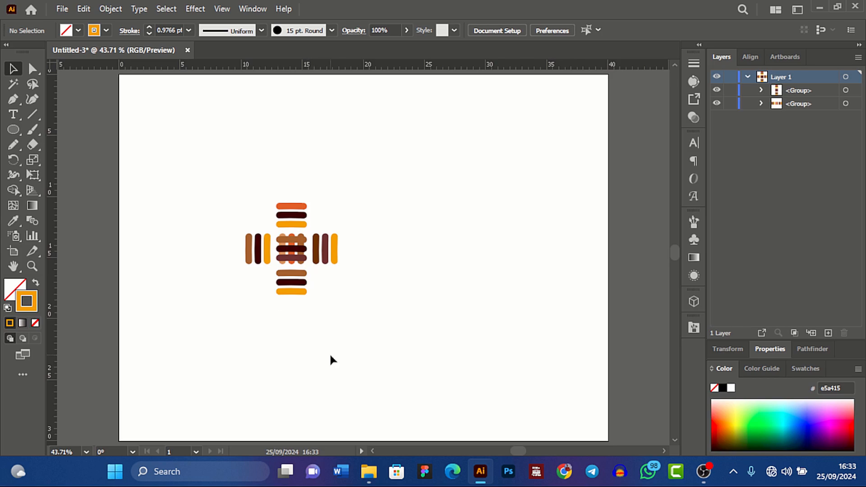
Draw a vertical line to the left of the cross motif, ending at the artboard's lower edge, with a 16 pt stroke
{"action": "left_click", "coordinate": [32, 114]}
{"action": "left_click", "coordinate": [98, 114]}
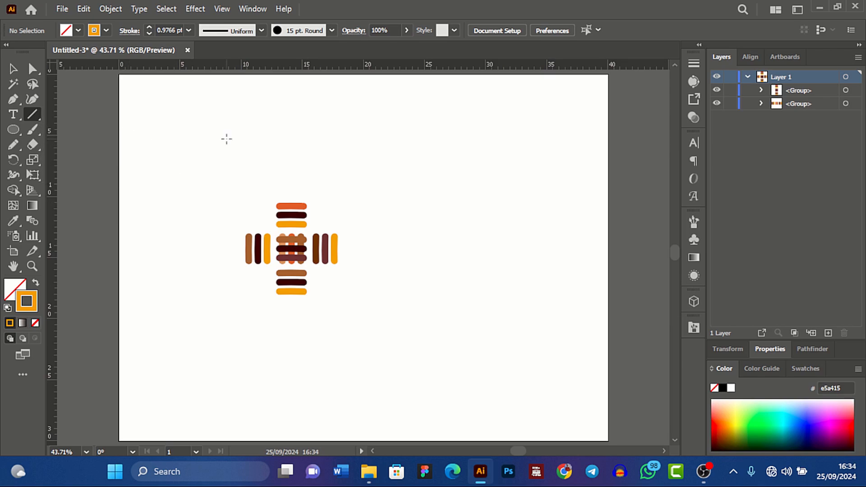
{"action": "mouse_move", "coordinate": [227, 139]}
{"action": "left_mouse_down"}
{"action": "mouse_move", "coordinate": [215, 410]}
{"action": "mouse_move", "coordinate": [227, 440]}
{"action": "left_mouse_up"}
{"action": "double_click", "coordinate": [167, 30]}
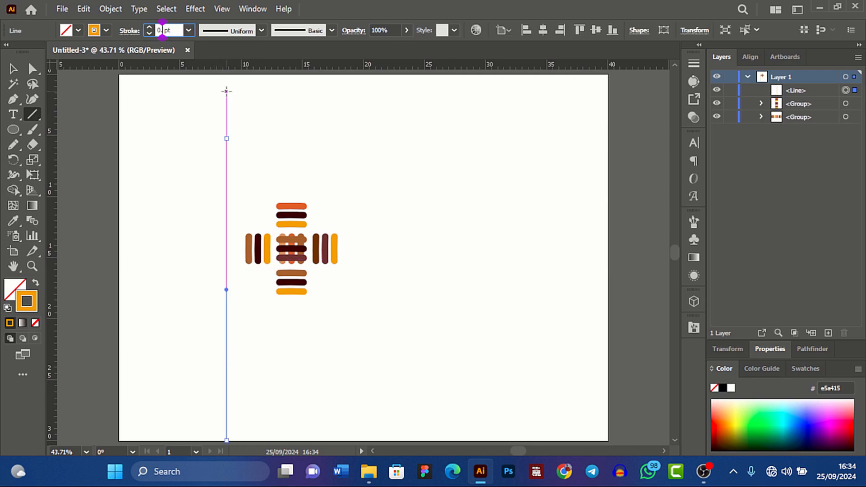
{"action": "type", "text": "0.1"}
{"action": "key", "text": "Return"}
{"action": "double_click", "coordinate": [170, 30]}
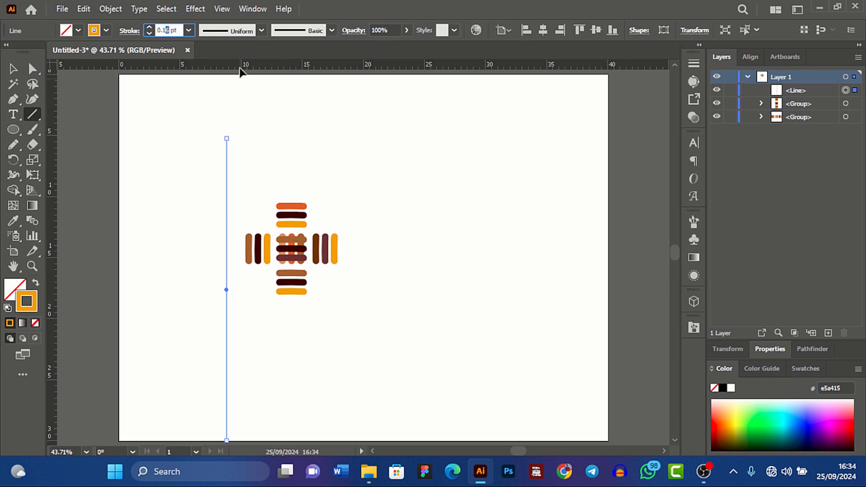
{"action": "type", "text": "16"}
{"action": "key", "text": "Return"}
Move the vertical line against the left side of the cross motif and keep it selected
{"action": "mouse_move", "coordinate": [239, 128]}
{"action": "left_mouse_down"}
{"action": "mouse_move", "coordinate": [239, 66]}
{"action": "mouse_move", "coordinate": [237, 129]}
{"action": "left_mouse_up"}
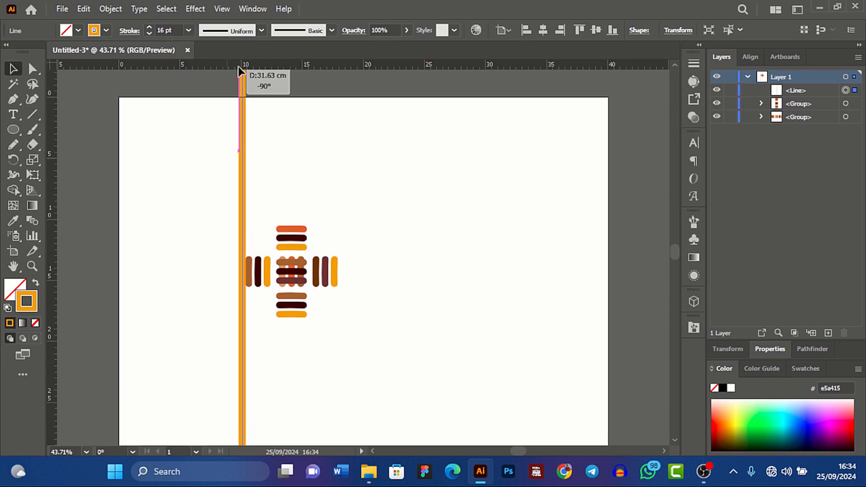
{"action": "left_click", "coordinate": [675, 438]}
{"action": "left_click", "coordinate": [311, 326]}
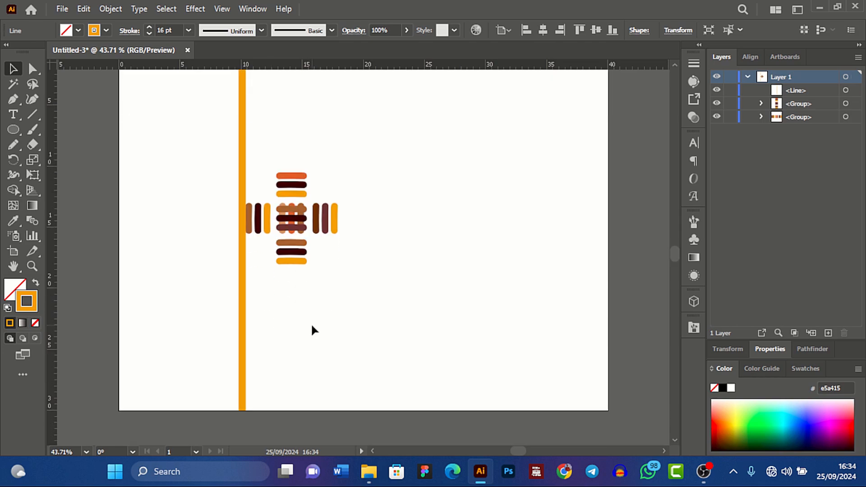
{"action": "key", "text": "ctrl+z"}
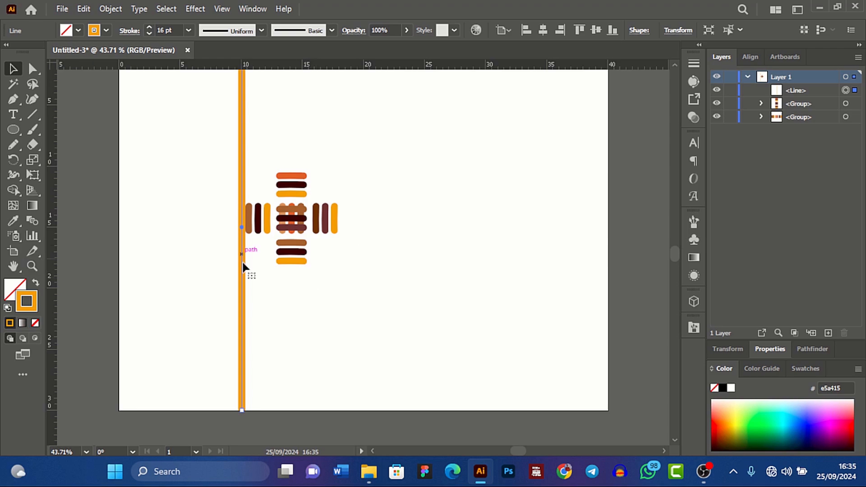
Sample the orange-red color of the motif's top horizontal bar onto the line and set its stroke weight to 16.5 pt
{"action": "key", "text": "i"}
{"action": "left_click", "coordinate": [294, 181]}
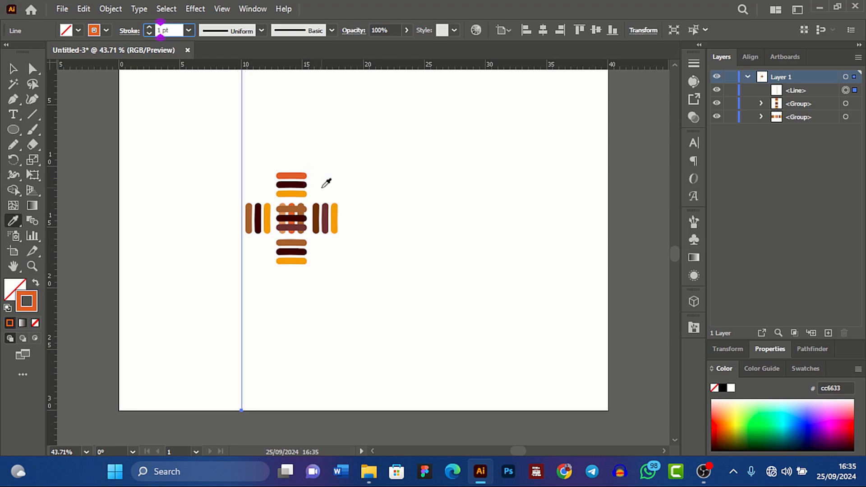
{"action": "left_click", "coordinate": [292, 176]}
{"action": "key", "text": "v"}
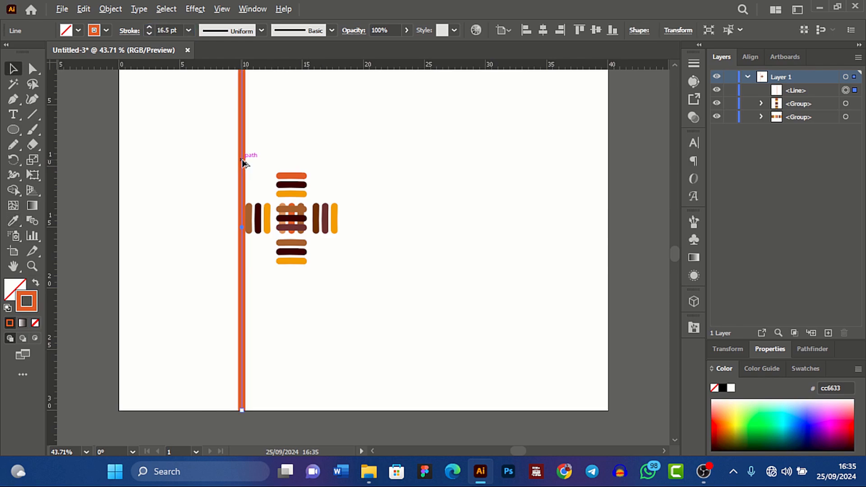
Duplicate the line to the motif's right side, sample the brown horizontal bar's color onto the copy and set its stroke to 16.5 pt
{"action": "left_click_drag", "start_coordinate": [243, 161], "coordinate": [344, 175]}
{"action": "key", "text": "i"}
{"action": "left_click", "coordinate": [291, 205]}
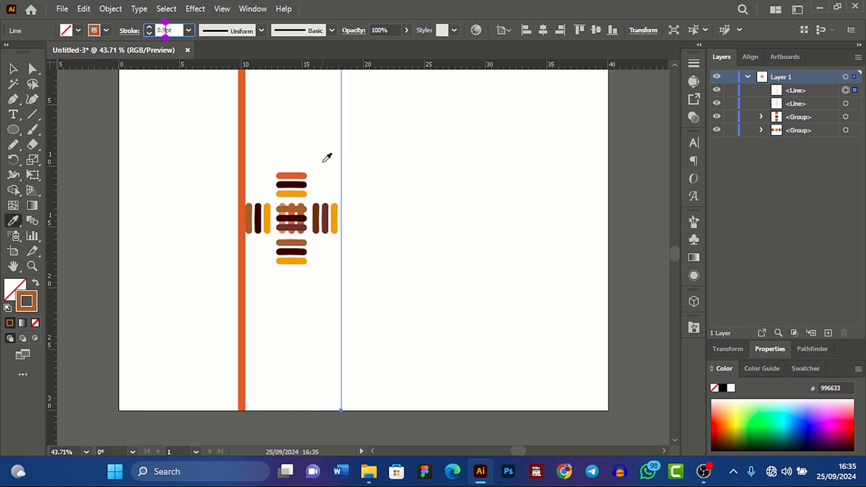
{"action": "type", "text": "16.5"}
{"action": "key", "text": "Return"}
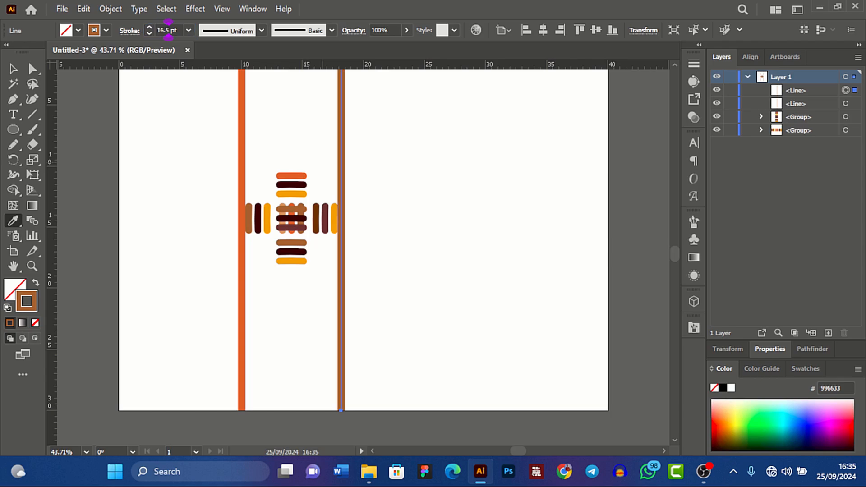
{"action": "key", "text": "v"}
{"action": "left_click", "coordinate": [410, 322]}
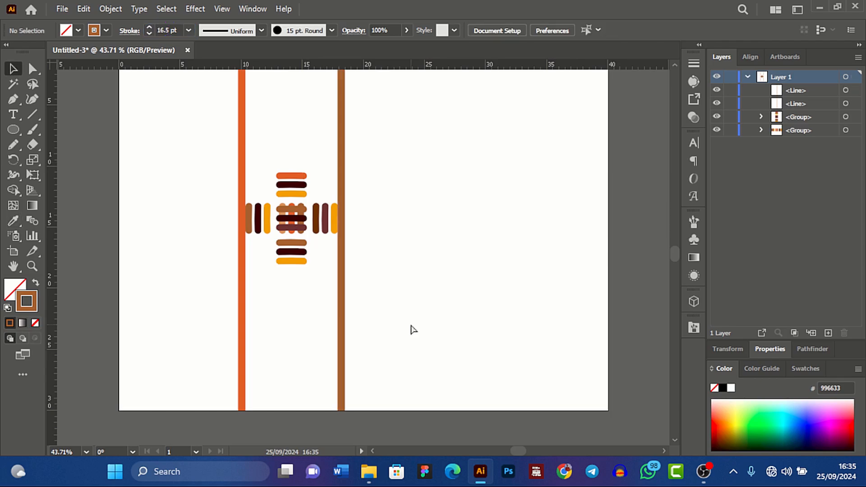
{"action": "key", "text": "ctrl+equal"}
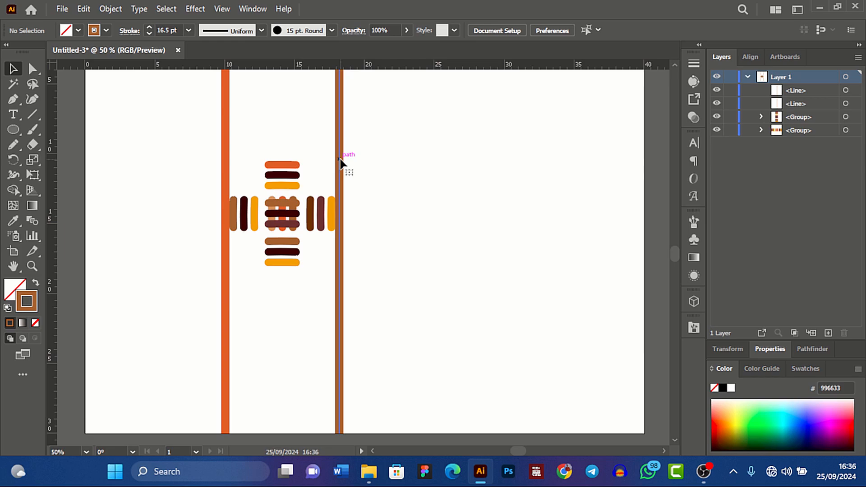
Try to sample the motif's light tan center bar onto the right line, with its stroke weight set to 16.5 pt
{"action": "left_click", "coordinate": [340, 160]}
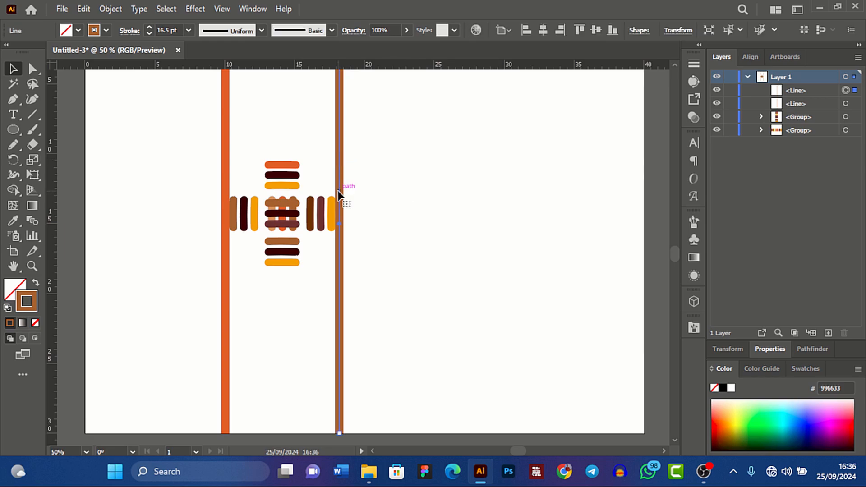
{"action": "left_click", "coordinate": [13, 220]}
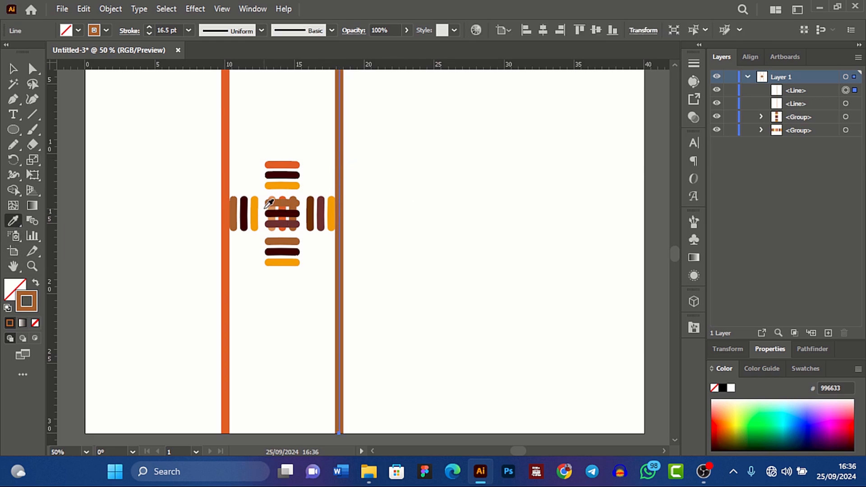
{"action": "left_click", "coordinate": [277, 203]}
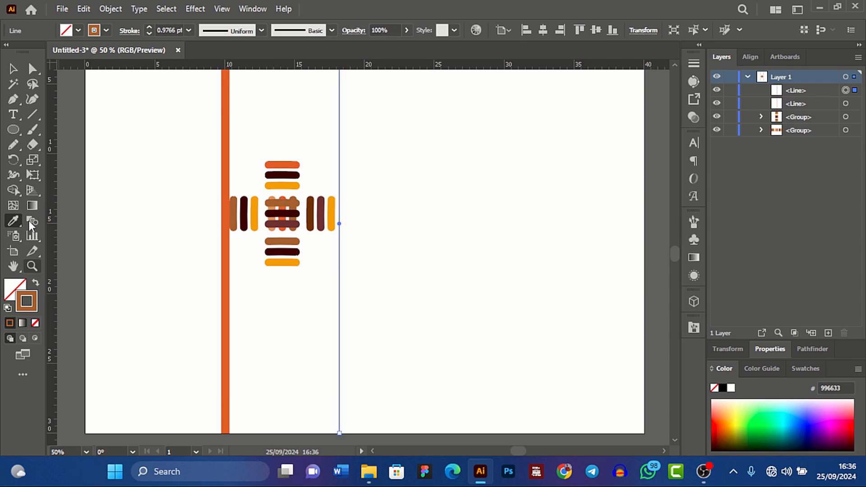
{"action": "left_click", "coordinate": [174, 30]}
{"action": "type", "text": "16.5"}
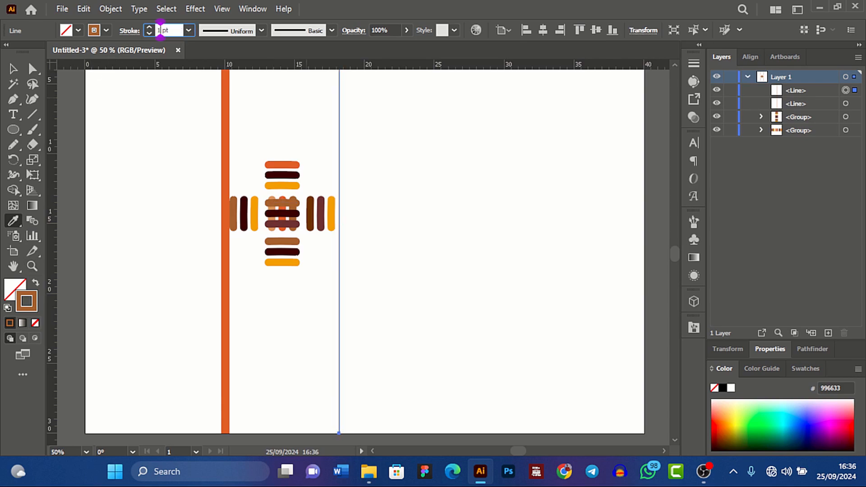
{"action": "key", "text": "Return"}
{"action": "key", "text": "v"}
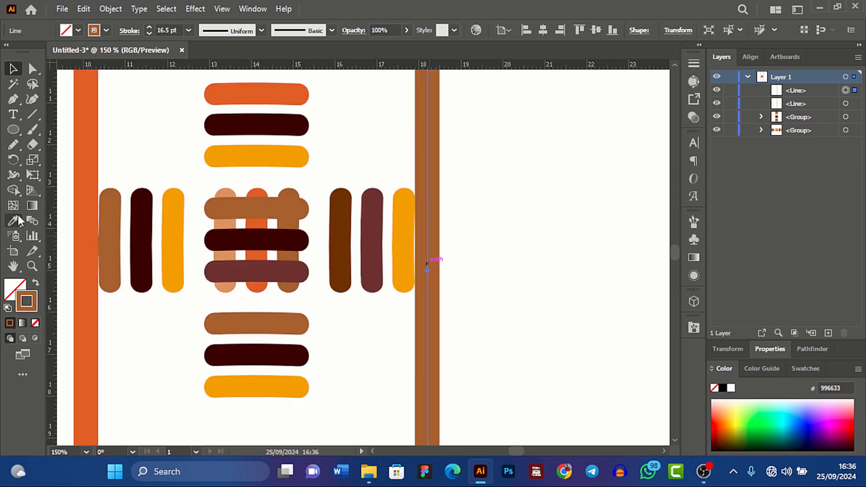
Sample the light tan color cc9966 from the motif's center onto the right line and set its stroke weight to 16.5 pt
{"action": "left_click", "coordinate": [18, 220]}
{"action": "left_click", "coordinate": [225, 224]}
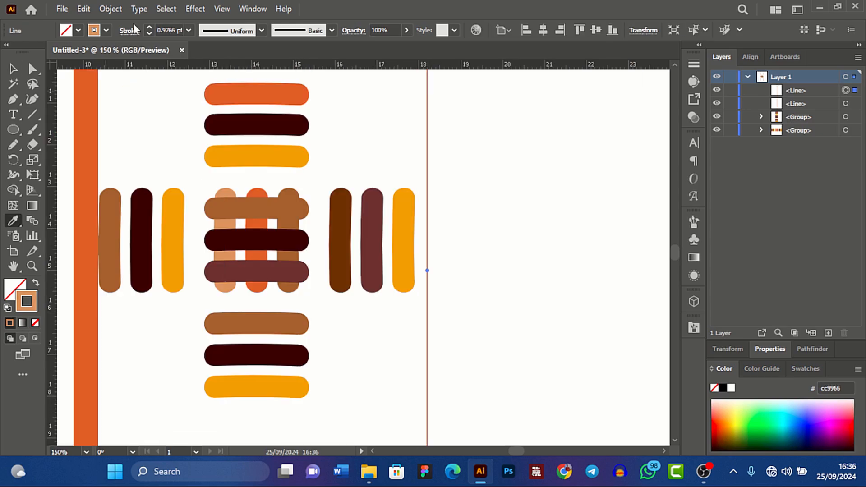
{"action": "left_click", "coordinate": [173, 30]}
{"action": "key", "text": "BackSpace"}
{"action": "key", "text": "BackSpace"}
{"action": "key", "text": "BackSpace"}
{"action": "key", "text": "BackSpace"}
{"action": "key", "text": "BackSpace"}
{"action": "key", "text": "BackSpace"}
{"action": "type", "text": "16.5"}
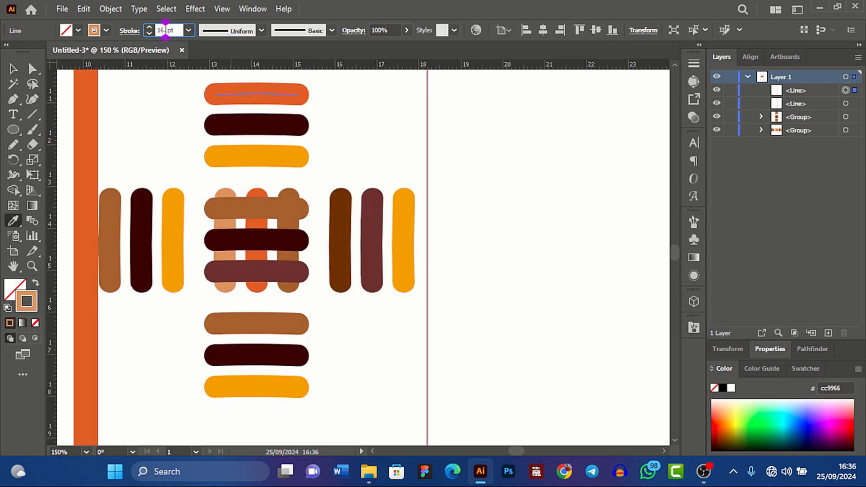
{"action": "key", "text": "Return"}
{"action": "left_click", "coordinate": [14, 70]}
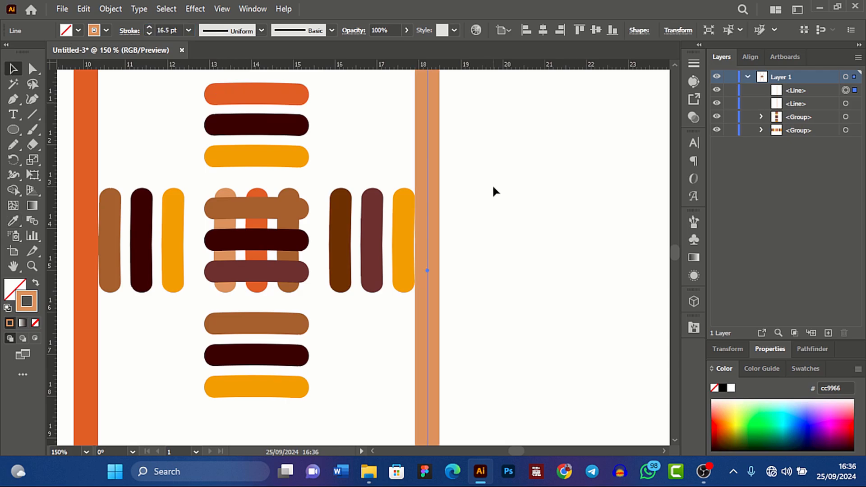
Set the stroke weight of both vertical lines to 20 pt
{"action": "left_click", "coordinate": [493, 185]}
{"action": "key", "text": "ctrl+minus"}
{"action": "key", "text": "ctrl+minus"}
{"action": "key", "text": "ctrl+minus"}
{"action": "key", "text": "ctrl+minus"}
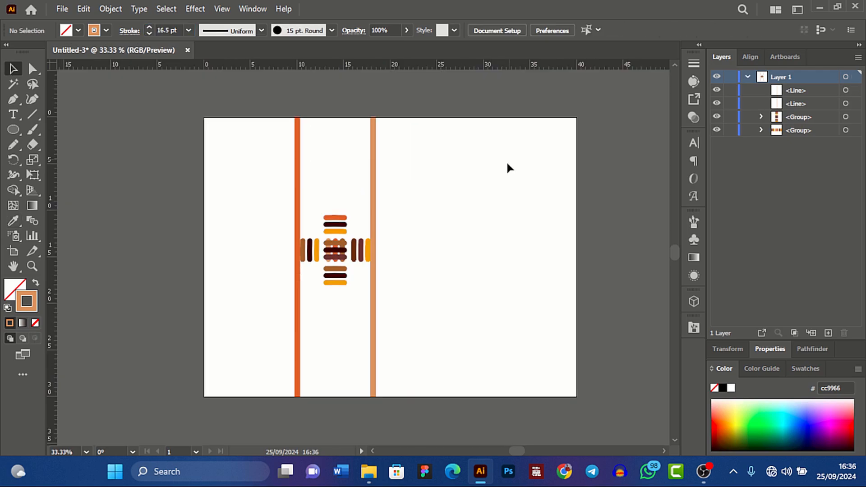
{"action": "left_click", "coordinate": [374, 204]}
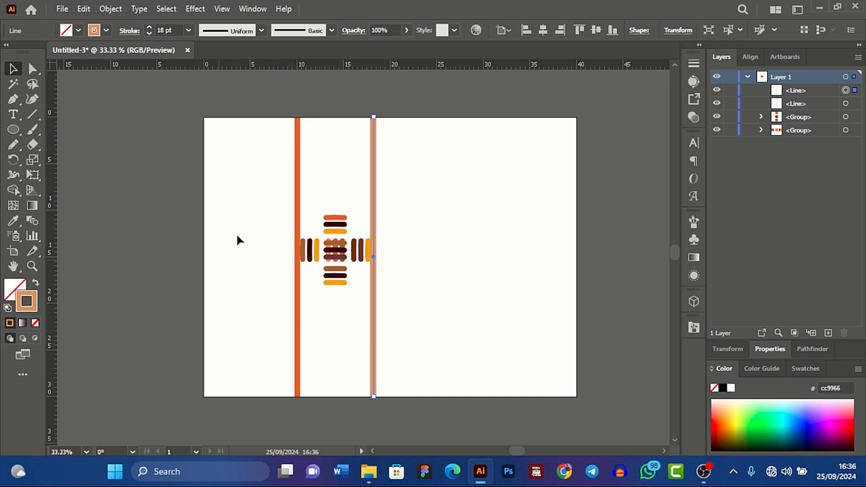
{"action": "left_click", "coordinate": [188, 30]}
{"action": "left_click", "coordinate": [210, 279]}
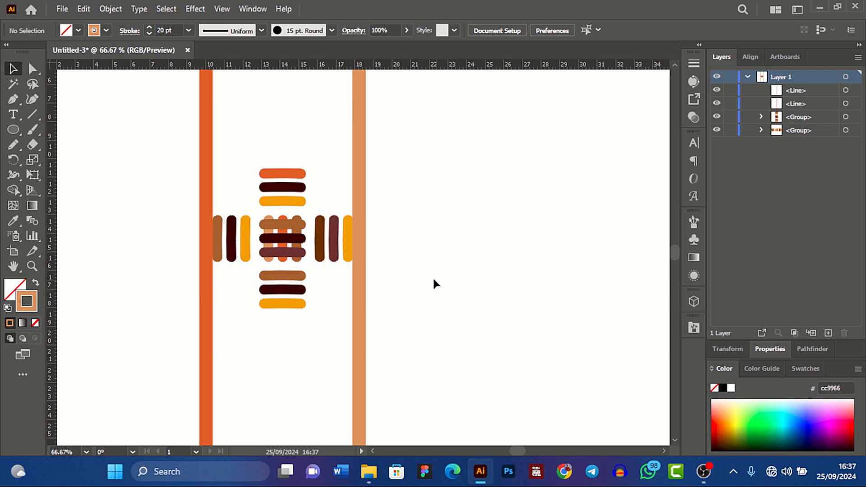
Copy the grouped cross motif to make a column of three between the lines and distribute them evenly over the artboard's height
{"action": "left_click_drag", "start_coordinate": [365, 257], "coordinate": [365, 371]}
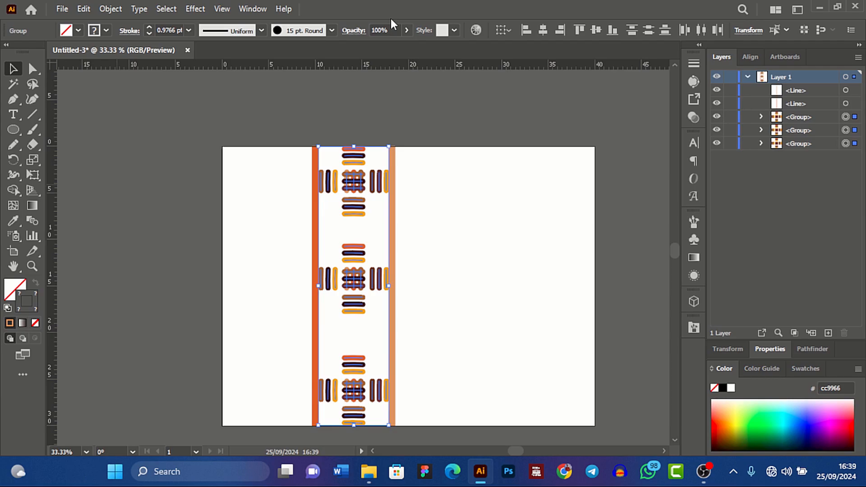
{"action": "left_click", "coordinate": [219, 304]}
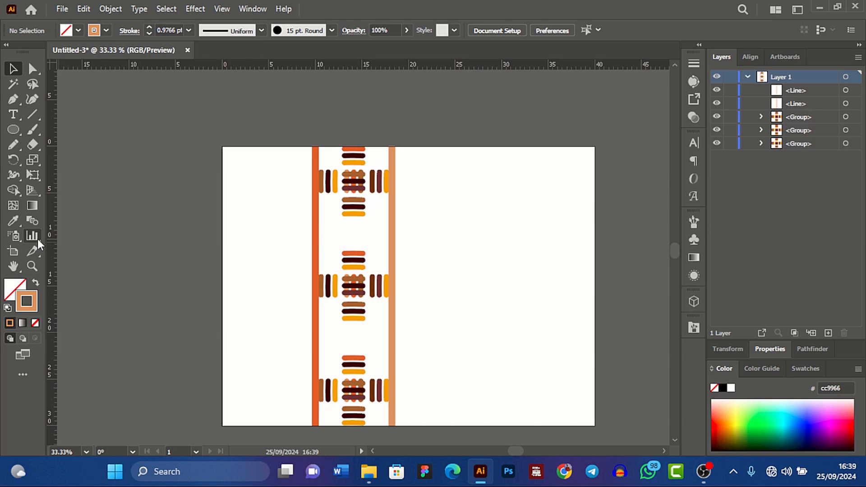
Draw a circle about 2.48 cm wide beside the left line between the upper two motifs, with light tan fill and no stroke
{"action": "key", "text": "l"}
{"action": "left_click_drag", "start_coordinate": [325, 222], "coordinate": [347, 245]}
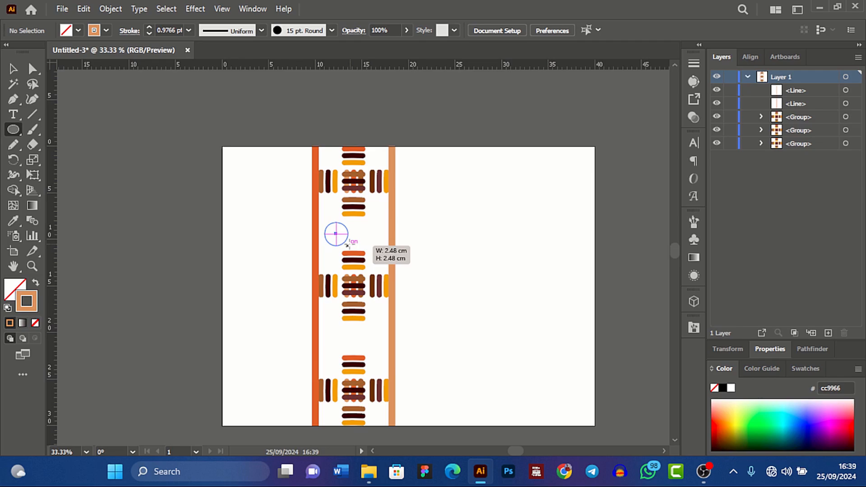
{"action": "left_click_drag", "start_coordinate": [348, 245], "coordinate": [342, 245]}
{"action": "key", "text": "shift+x"}
{"action": "key", "text": "v"}
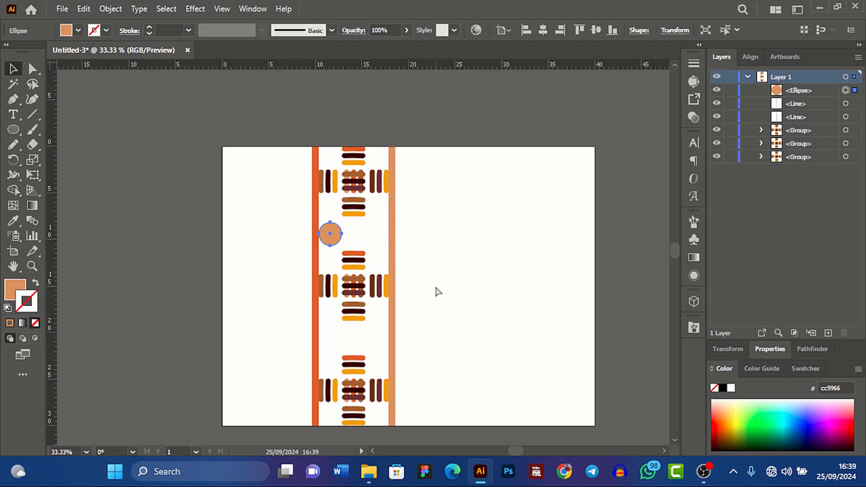
{"action": "key", "text": "ctrl+1"}
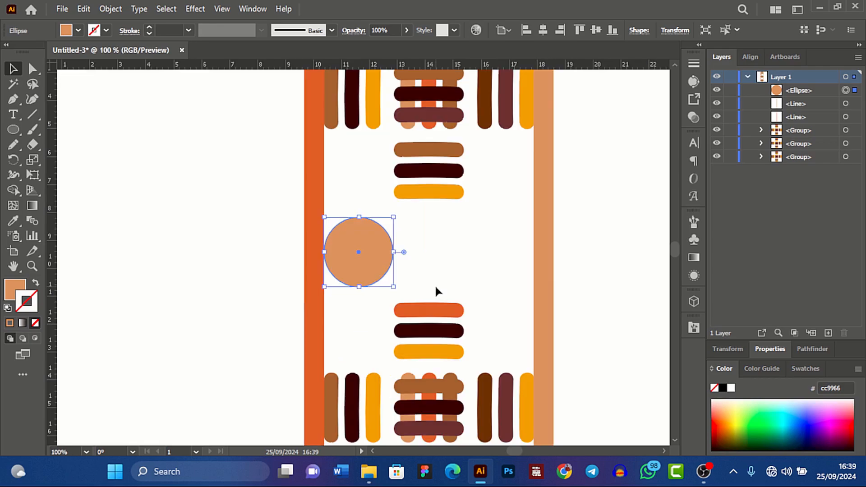
Copy the circle beside the right line at a size of about 2.17 cm and duplicate the pair into the lower gap
{"action": "left_click_drag", "start_coordinate": [378, 257], "coordinate": [520, 271]}
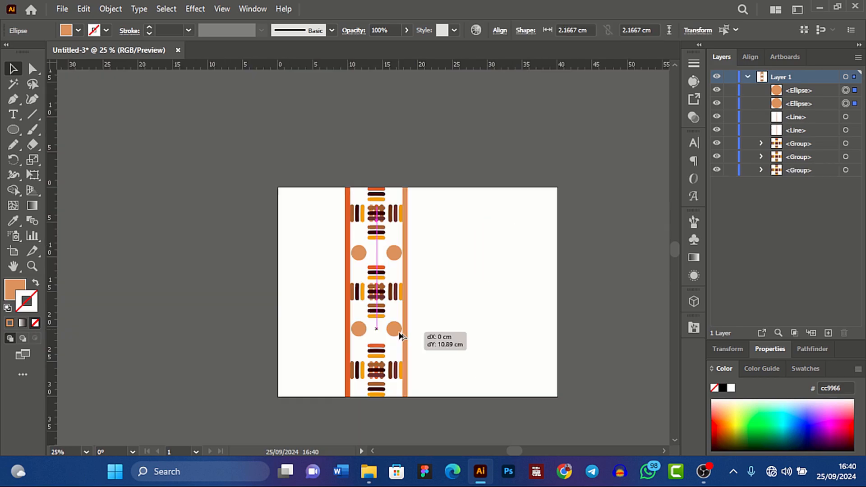
{"action": "left_click_drag", "start_coordinate": [400, 335], "coordinate": [401, 338]}
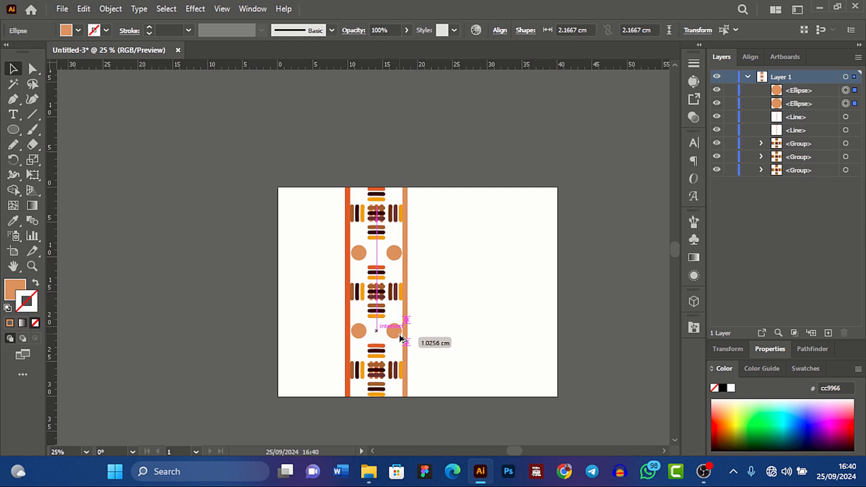
{"action": "left_click_drag", "start_coordinate": [399, 336], "coordinate": [400, 336]}
{"action": "left_click", "coordinate": [512, 325]}
Copy a circle to the middle of the upper row and duplicate it into the middle of the lower row
{"action": "left_click", "coordinate": [399, 250]}
{"action": "key", "text": "ctrl+equal"}
{"action": "key", "text": "ctrl+equal"}
{"action": "key", "text": "ctrl+equal"}
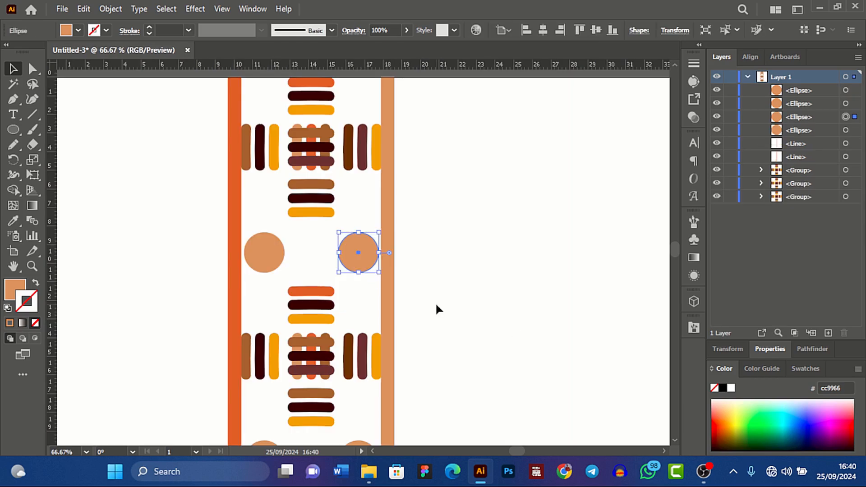
{"action": "left_click_drag", "start_coordinate": [363, 264], "coordinate": [314, 264]}
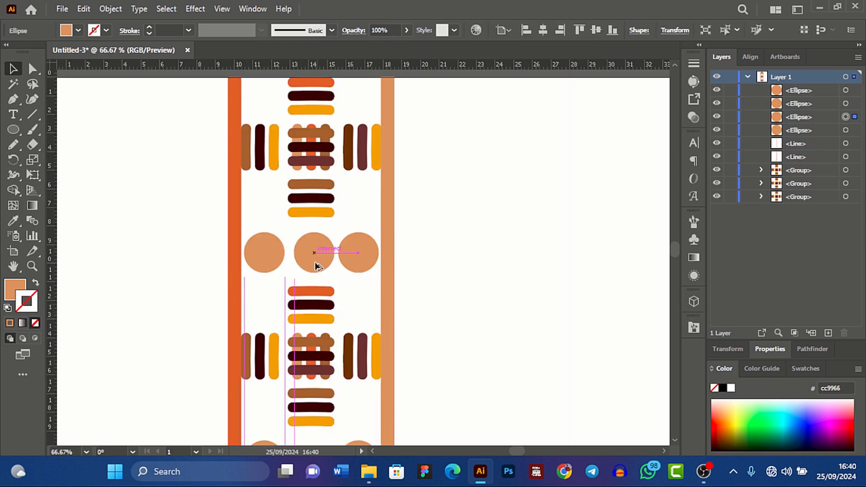
{"action": "left_click", "coordinate": [676, 440]}
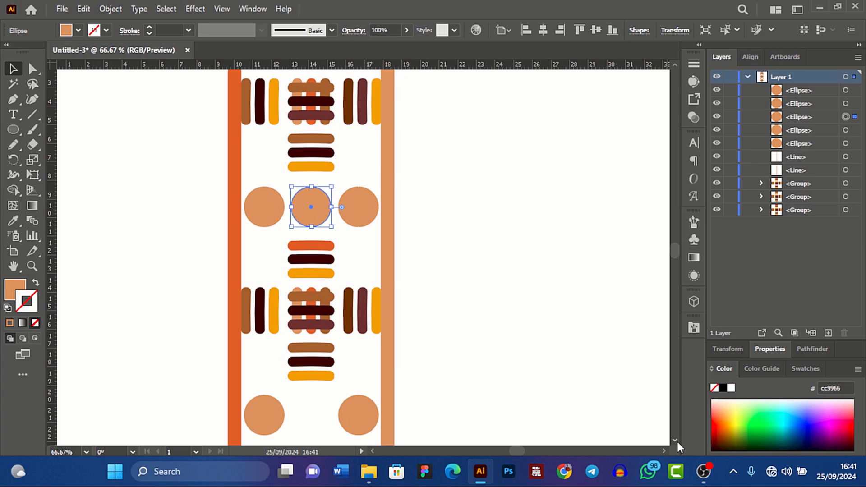
{"action": "left_click", "coordinate": [676, 440]}
{"action": "left_click_drag", "start_coordinate": [324, 149], "coordinate": [329, 358]}
Space the circles in each row evenly and fill the upper row with the dark maroon 663333 sampled from the motif
{"action": "left_click", "coordinate": [245, 330]}
{"action": "left_click_drag", "start_coordinate": [244, 330], "coordinate": [371, 371]}
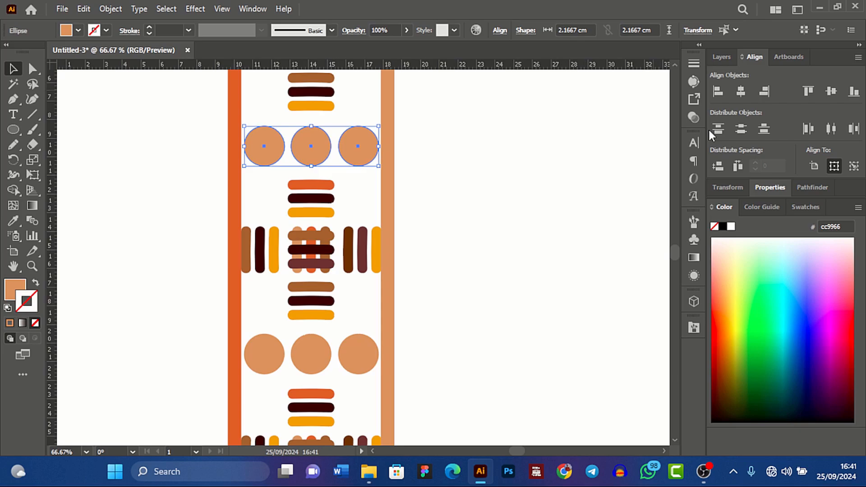
{"action": "key", "text": "i"}
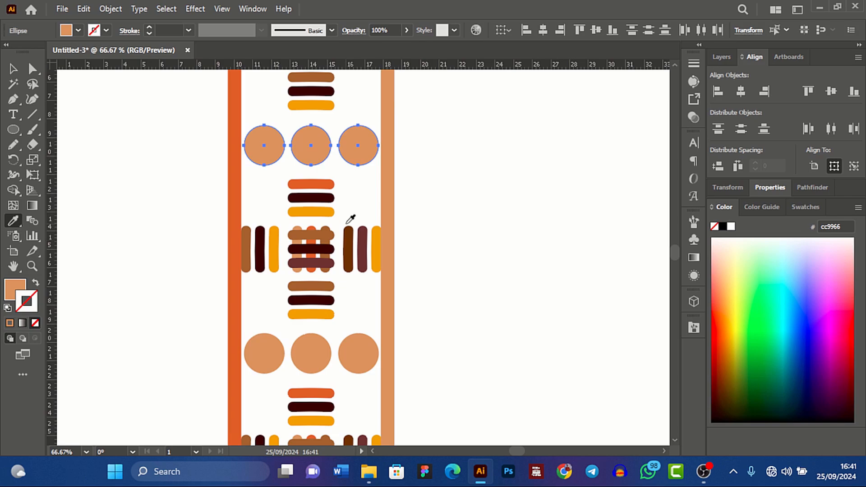
{"action": "left_click", "coordinate": [362, 248]}
Try to recolor the lower row of three circles with the brown 996633 from the motif
{"action": "key", "text": "v"}
{"action": "left_click", "coordinate": [264, 354]}
{"action": "left_click", "coordinate": [302, 351], "text": "shift"}
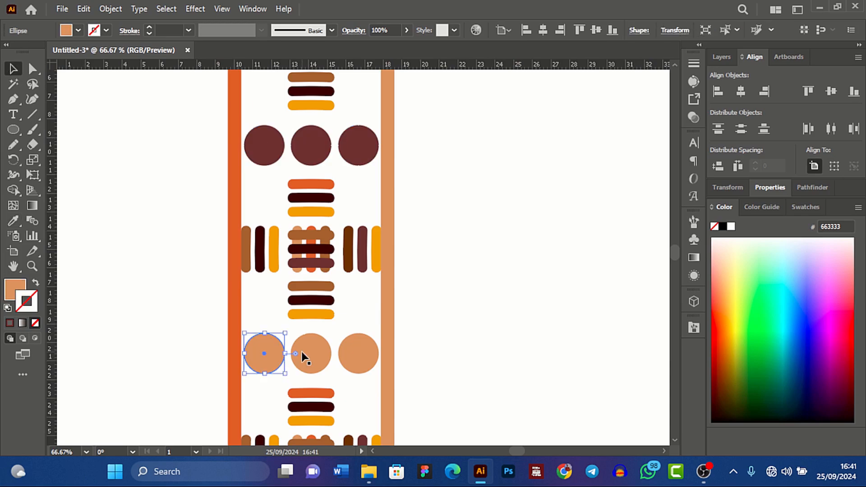
{"action": "left_click", "coordinate": [342, 363], "text": "shift"}
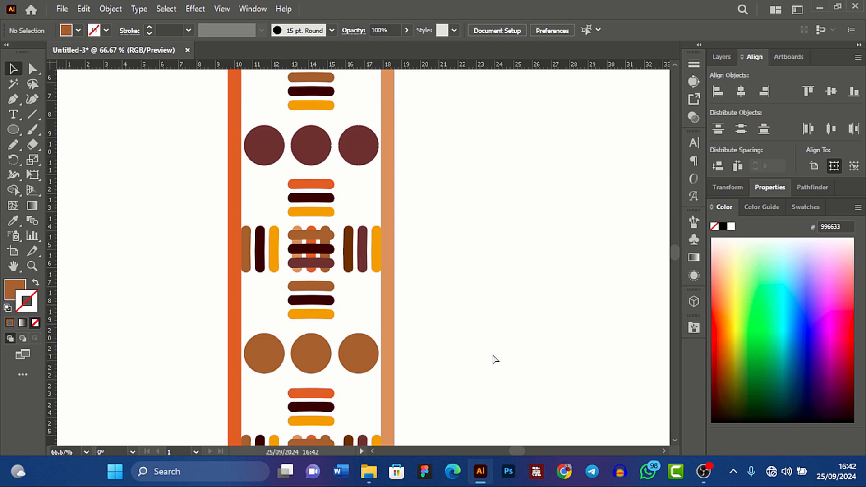
Make a new pattern from all the artwork on the artboard
{"action": "left_click", "coordinate": [110, 9]}
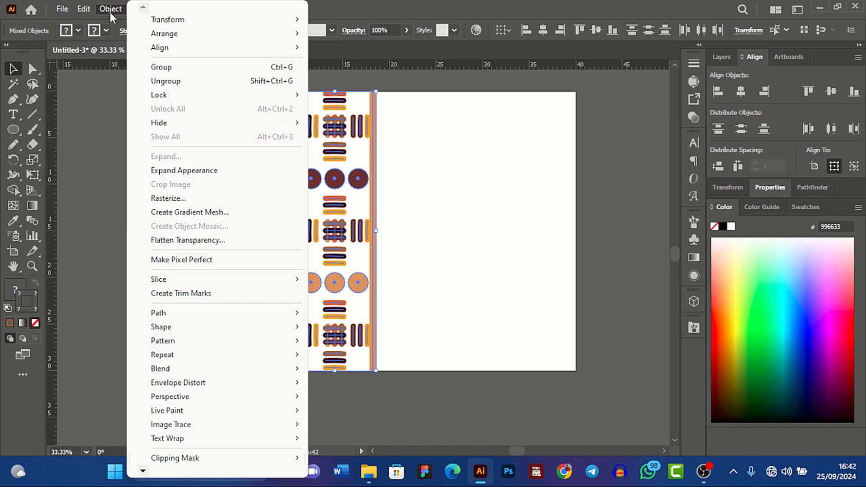
{"action": "mouse_move", "coordinate": [280, 341]}
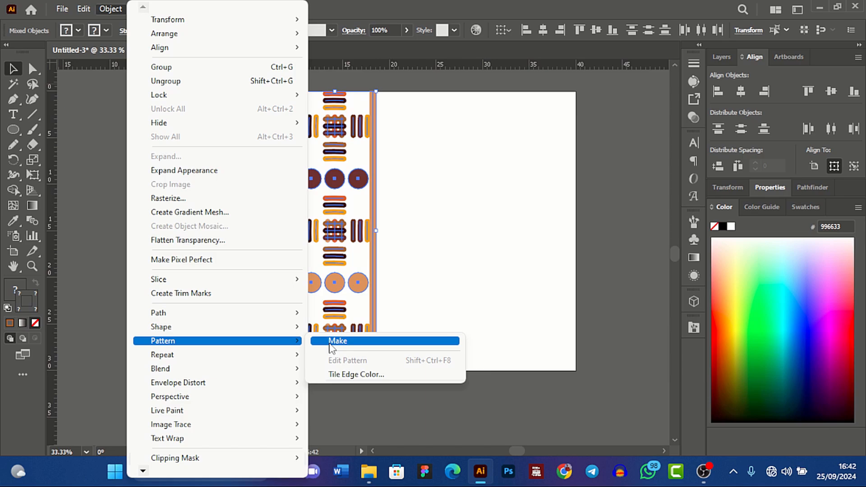
{"action": "left_click", "coordinate": [332, 343]}
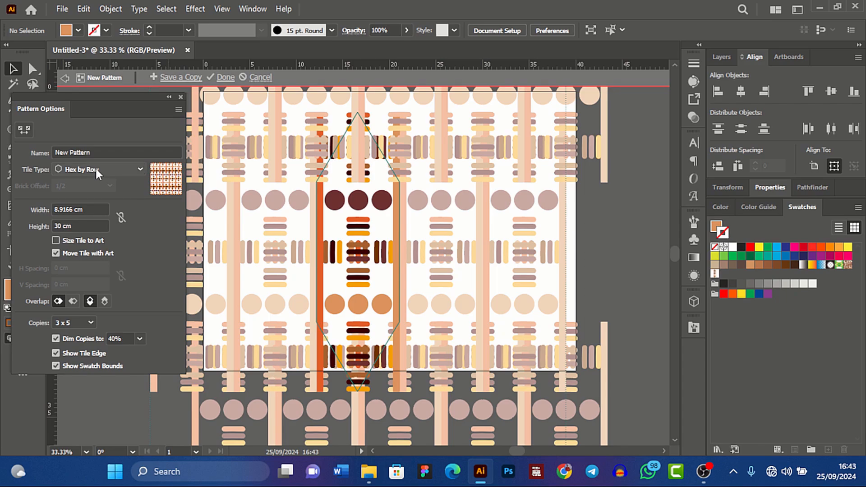
Set the pattern's tile type to Hex by Column and resize the tile to about 10.95 by 11.16 cm
{"action": "scroll", "coordinate": [96, 168], "scroll_direction": "up", "scroll_amount": 1}
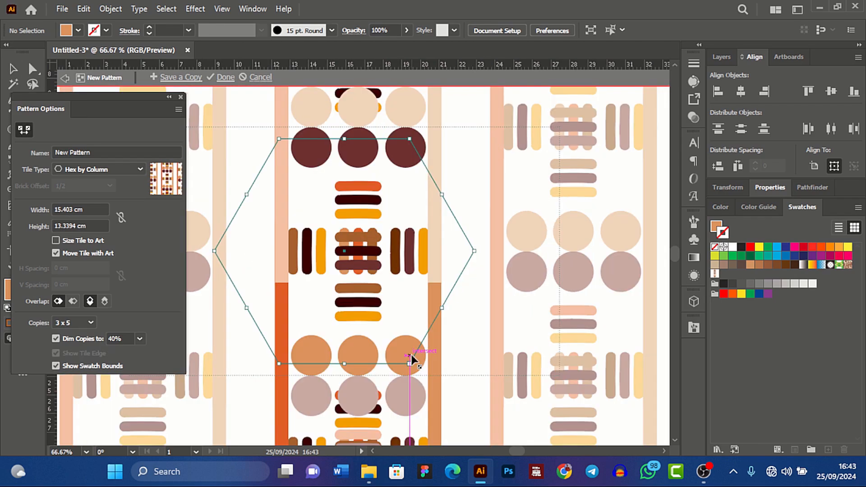
{"action": "left_click_drag", "start_coordinate": [410, 356], "coordinate": [401, 346]}
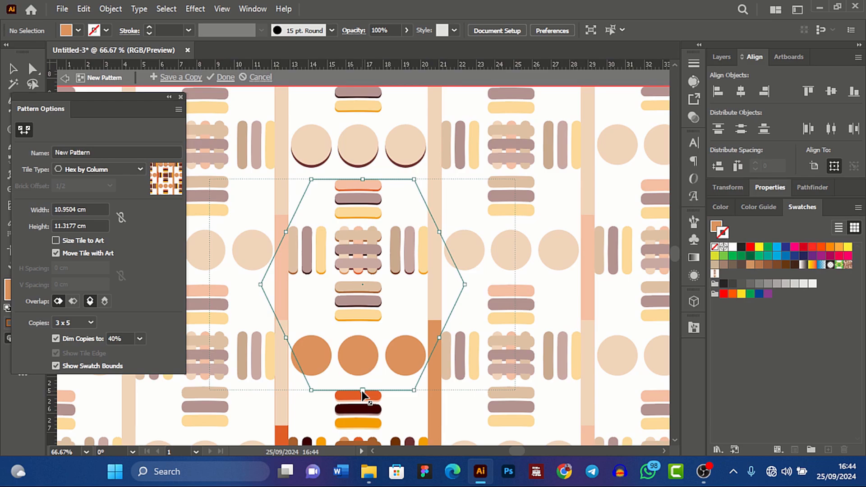
{"action": "left_click_drag", "start_coordinate": [363, 392], "coordinate": [374, 382]}
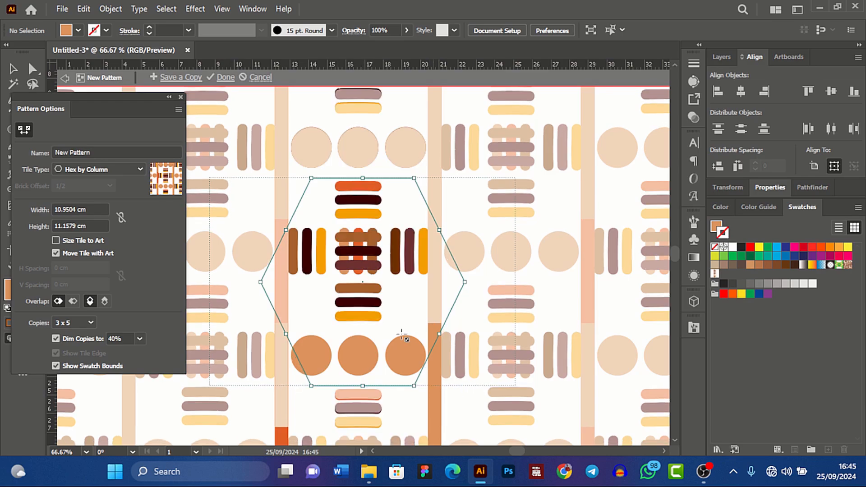
Name the pattern Untitled and finish pattern editing
{"action": "left_click", "coordinate": [96, 152]}
{"action": "key", "text": "BackSpace"}
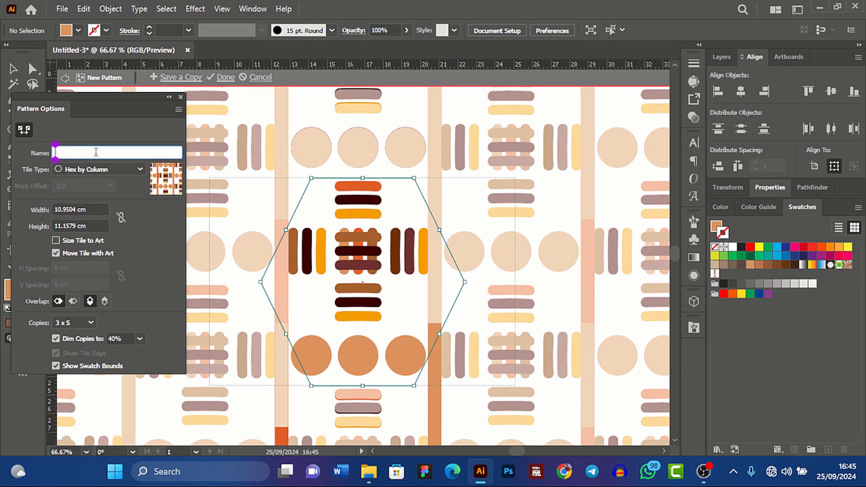
{"action": "type", "text": "Untitled"}
{"action": "left_click", "coordinate": [222, 77]}
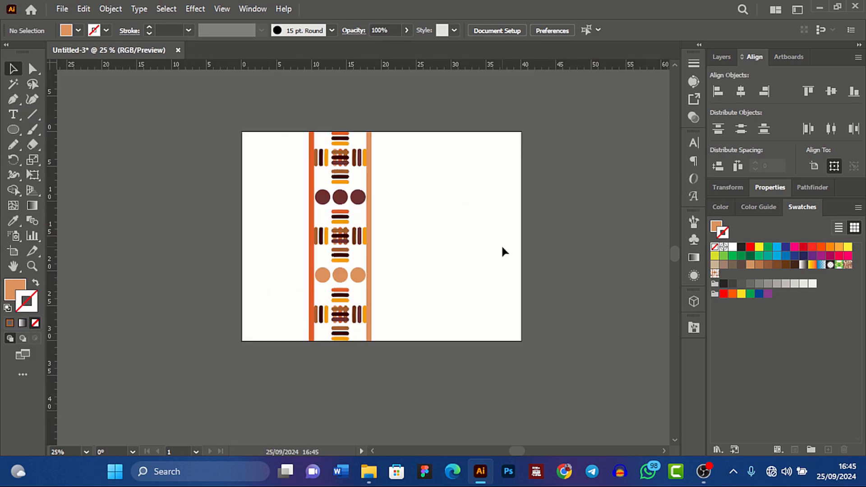
Group all the original artwork and hide the group
{"action": "key", "text": "ctrl+a"}
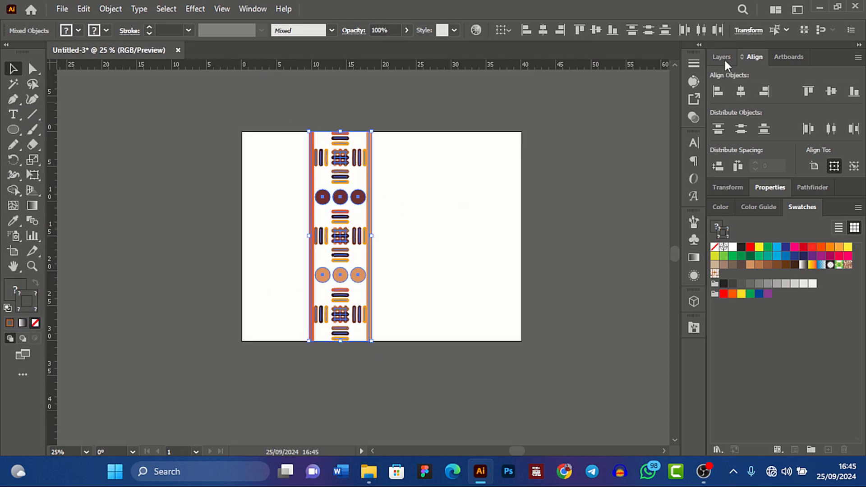
{"action": "left_click", "coordinate": [724, 61]}
{"action": "left_click", "coordinate": [719, 90]}
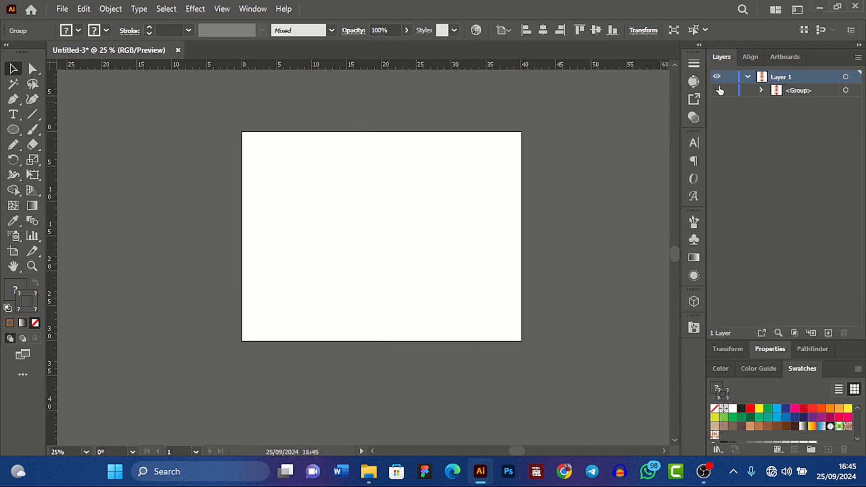
Draw a rectangle covering the artboard, duplicate it, hide the lower copy and fill the upper one with the new pattern swatch
{"action": "key", "text": "m"}
{"action": "left_click_drag", "start_coordinate": [241, 132], "coordinate": [521, 341]}
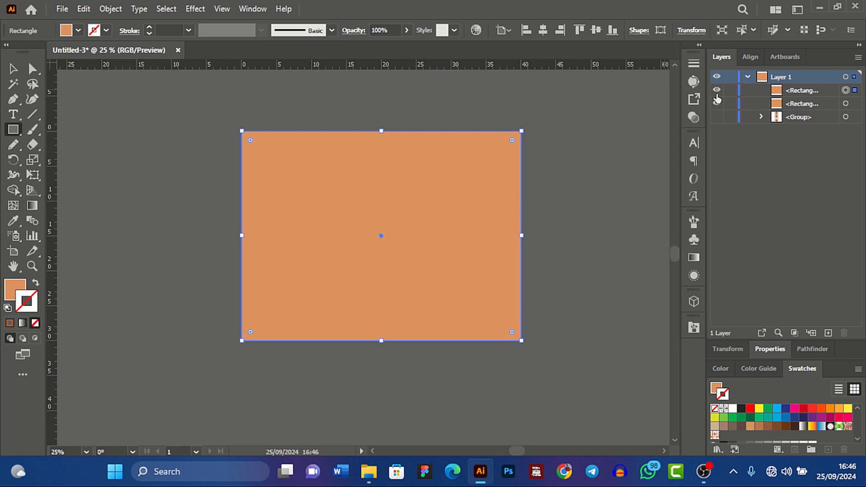
{"action": "left_click", "coordinate": [716, 435]}
{"action": "left_click", "coordinate": [13, 69]}
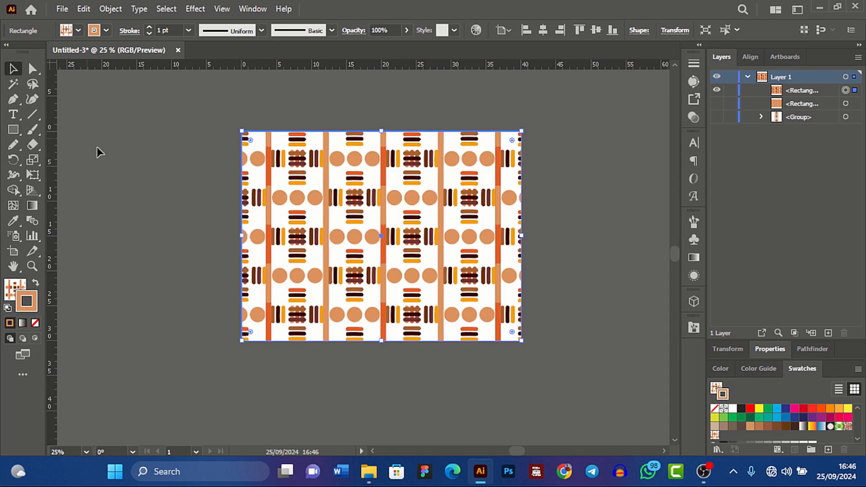
{"action": "left_click", "coordinate": [99, 153]}
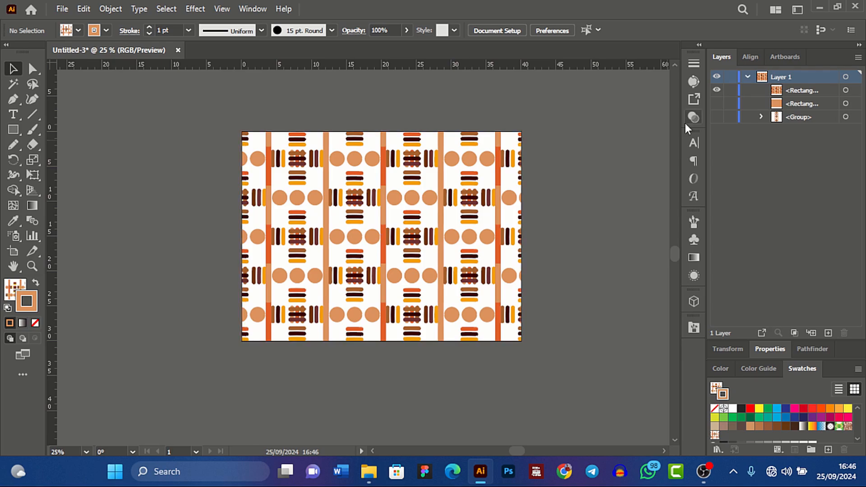
Examine the pattern fill over the whole artboard and up close
{"action": "key", "text": "ctrl+0"}
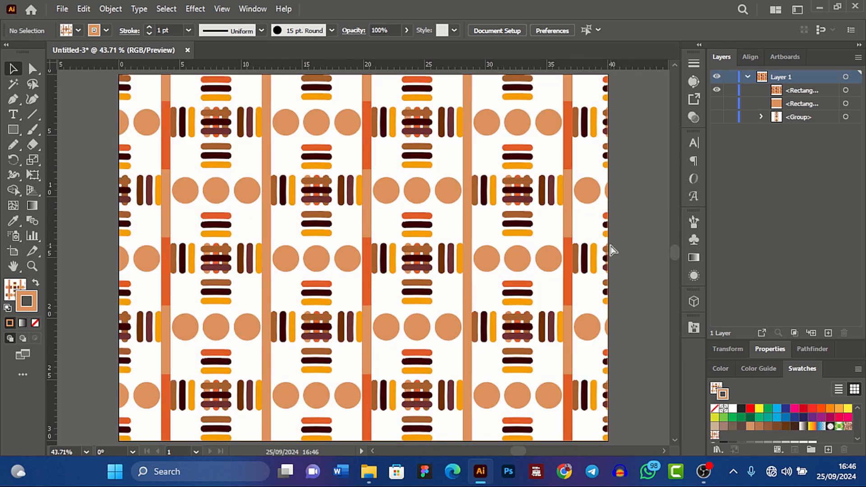
{"action": "key", "text": "ctrl+equal"}
{"action": "key", "text": "ctrl+equal"}
{"action": "key", "text": "ctrl+equal"}
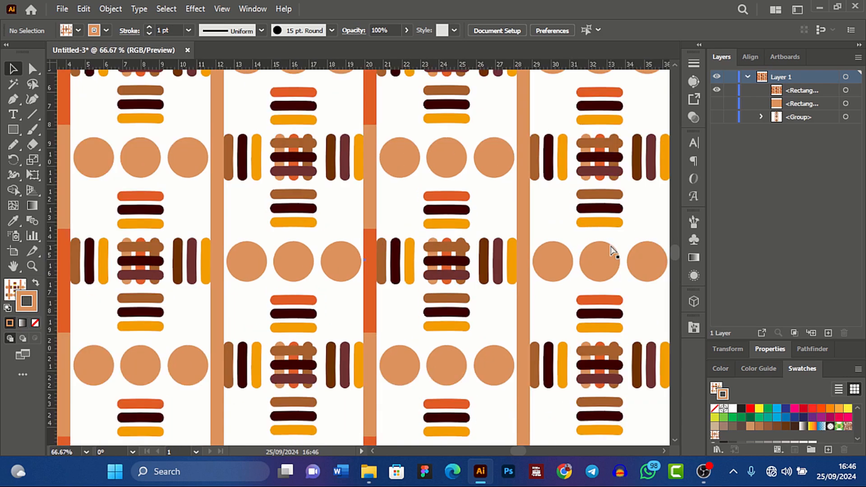
{"action": "key", "text": "ctrl+minus"}
{"action": "key", "text": "ctrl+minus"}
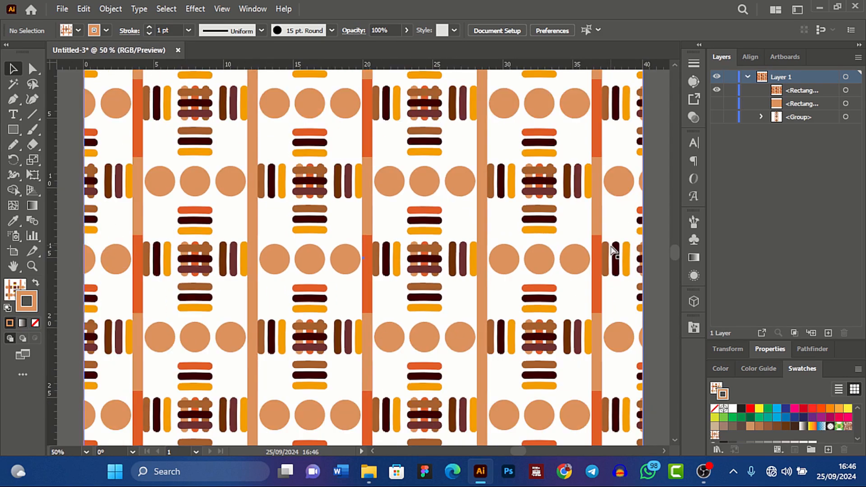
{"action": "key", "text": "ctrl+minus"}
Show the plain rectangle behind the pattern and set its fill to the pale cream fcf0c0
{"action": "left_click", "coordinate": [717, 103]}
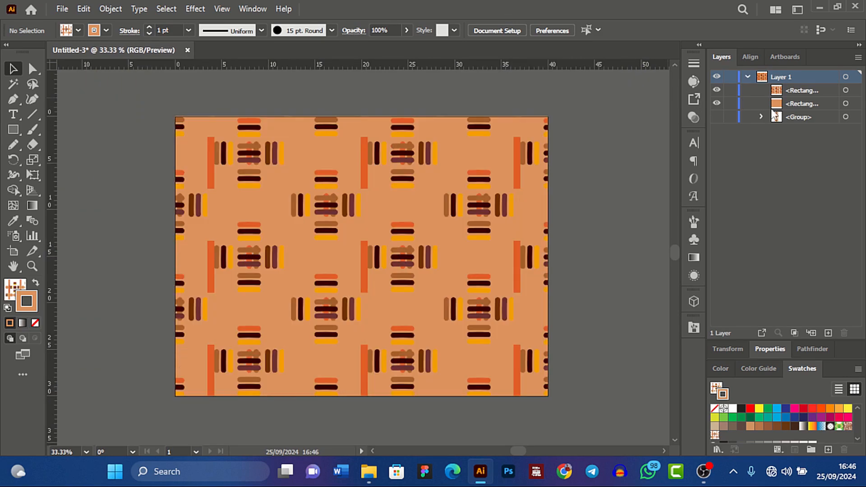
{"action": "left_click", "coordinate": [846, 103]}
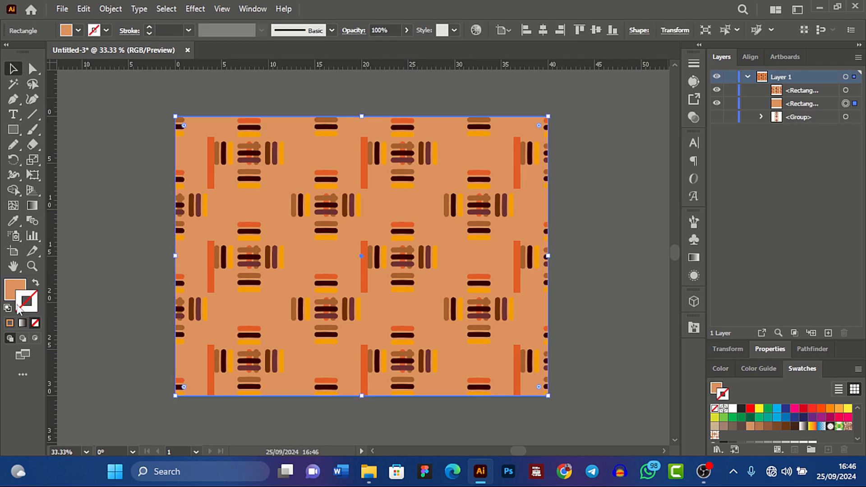
{"action": "double_click", "coordinate": [16, 297]}
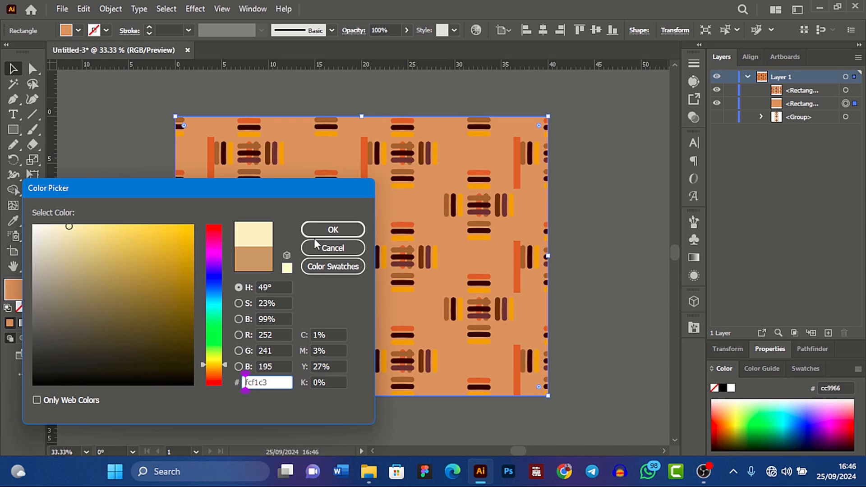
{"action": "left_click", "coordinate": [328, 231]}
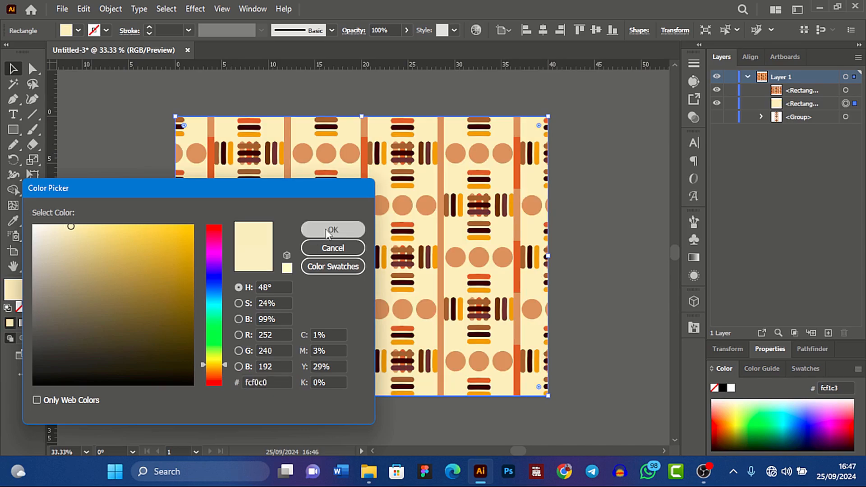
{"action": "left_click", "coordinate": [607, 264]}
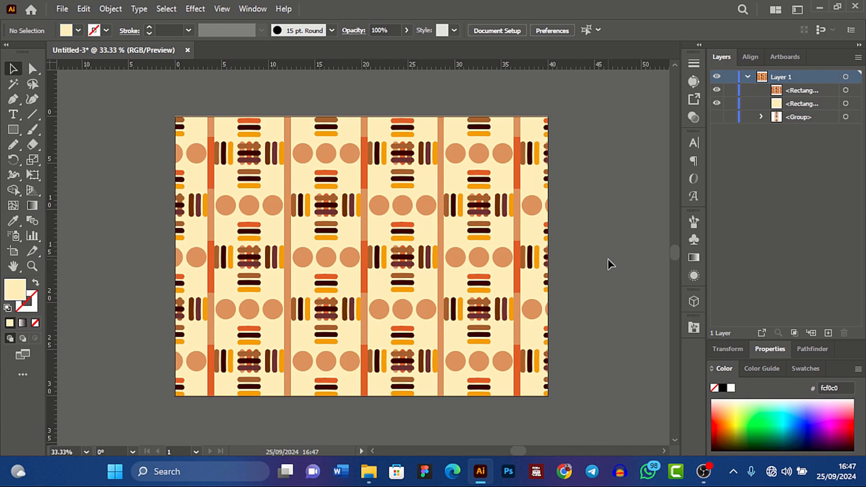
{"action": "left_click", "coordinate": [846, 103]}
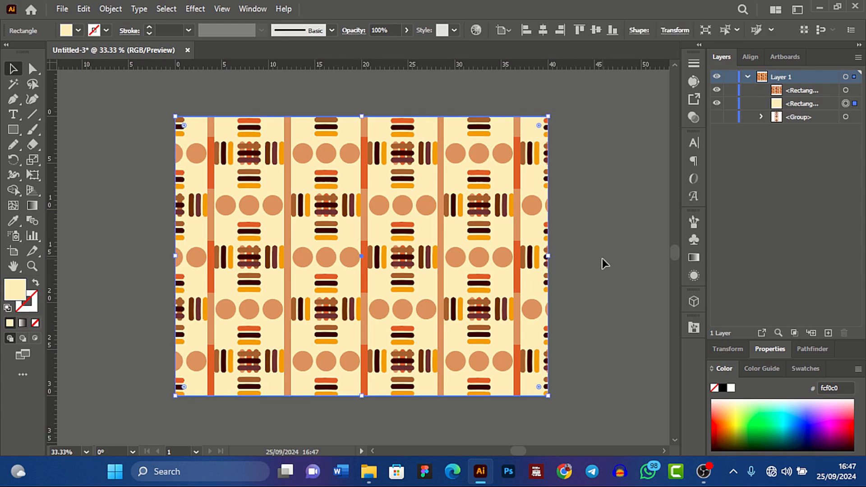
{"action": "left_click", "coordinate": [605, 263]}
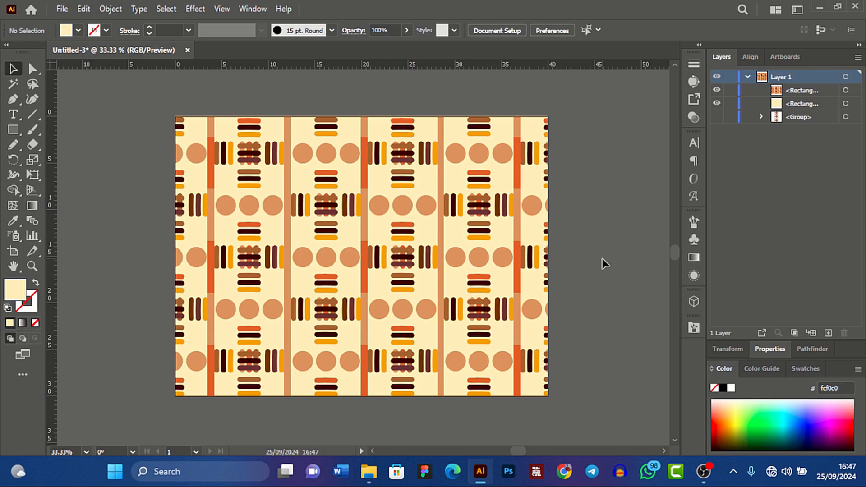